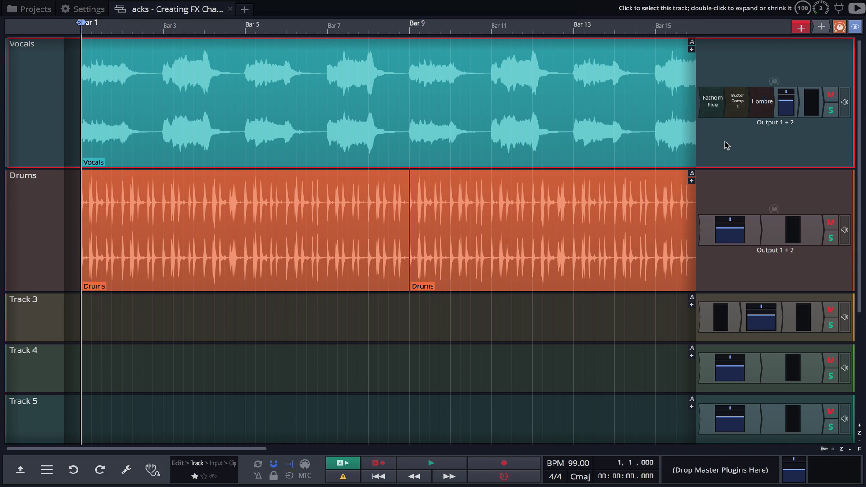
Step: Wrap the Vocals track's Fathom Five, Butter Comp 2 and Hombre plugins in a new rack
drag(713, 103, 761, 102)
right_click(712, 101)
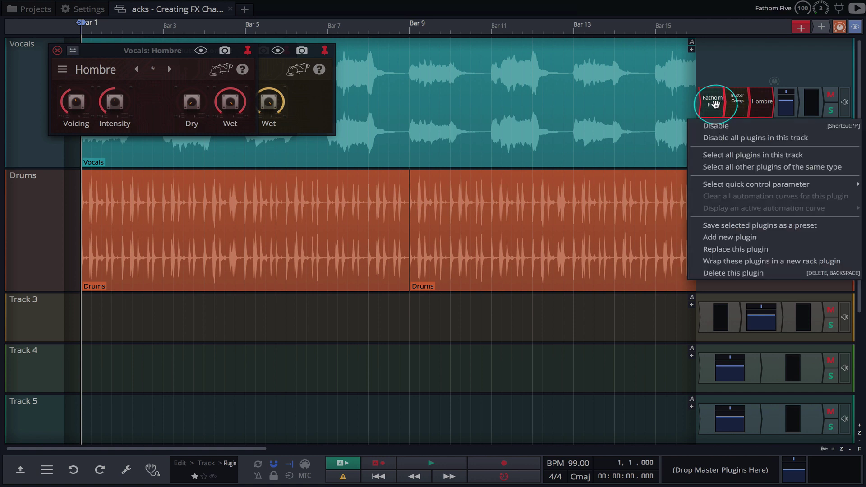
click(763, 265)
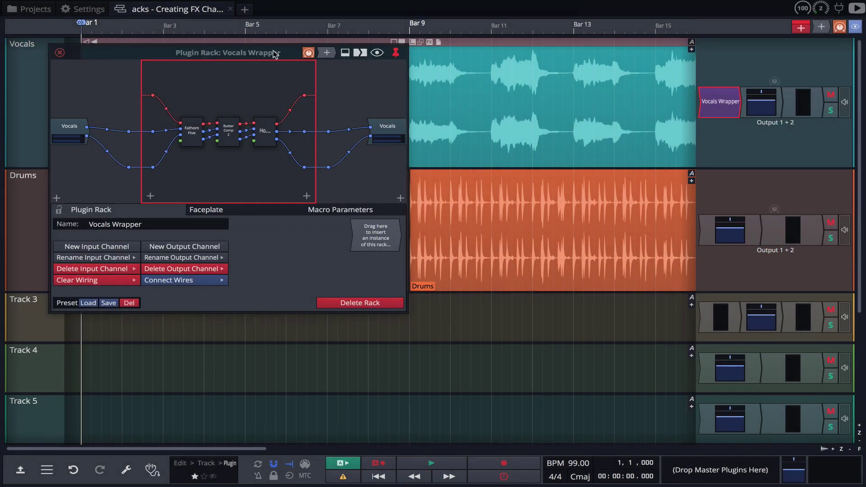
drag(408, 312, 532, 382)
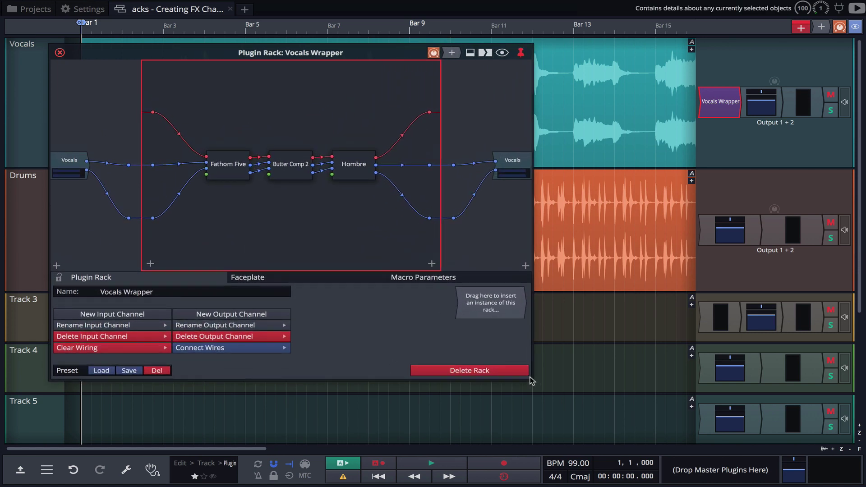
Step: Rename the rack from Vocals Wrapper to 'Pop Vocal'
double_click(164, 291)
triple_click(165, 292)
text(Pop)
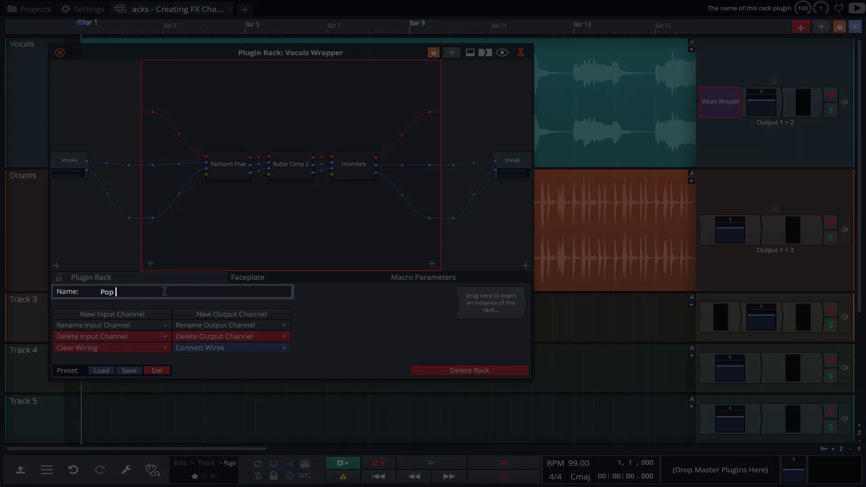
text( Vocal)
key(Return)
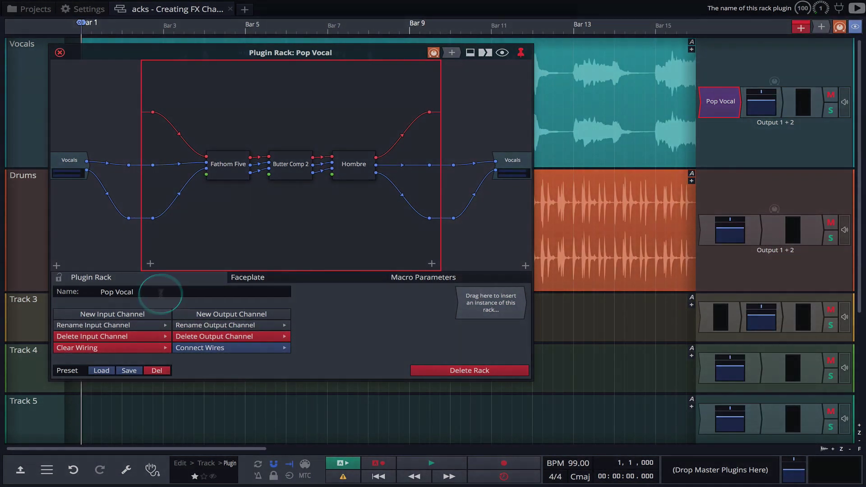
Step: Save the rack as a new preset described 'Nice Pop Vocal' with the Vocal tag
click(127, 372)
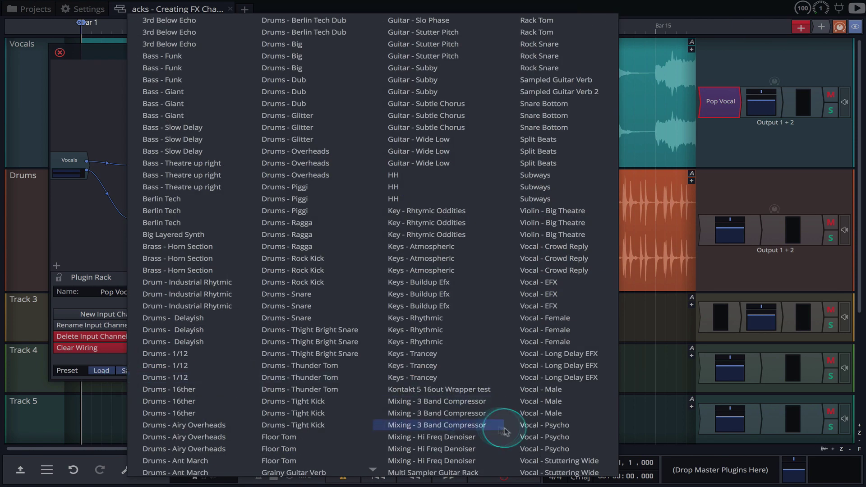
mouse_move(518, 462)
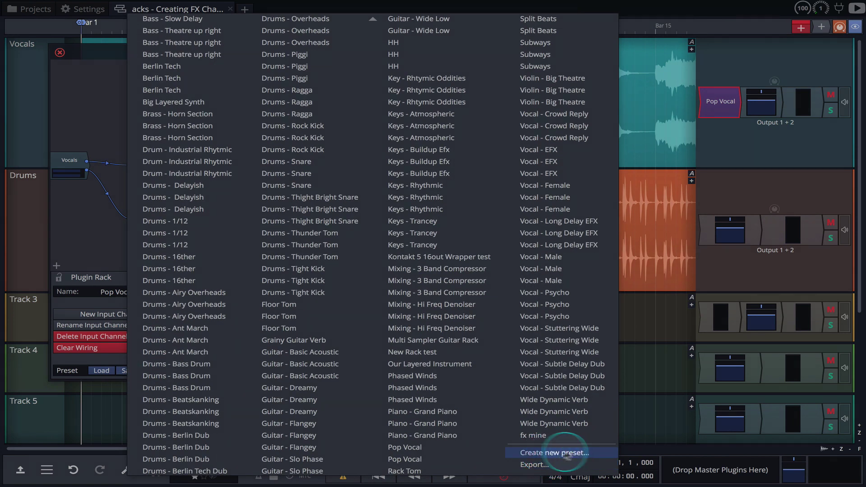
click(546, 454)
click(244, 150)
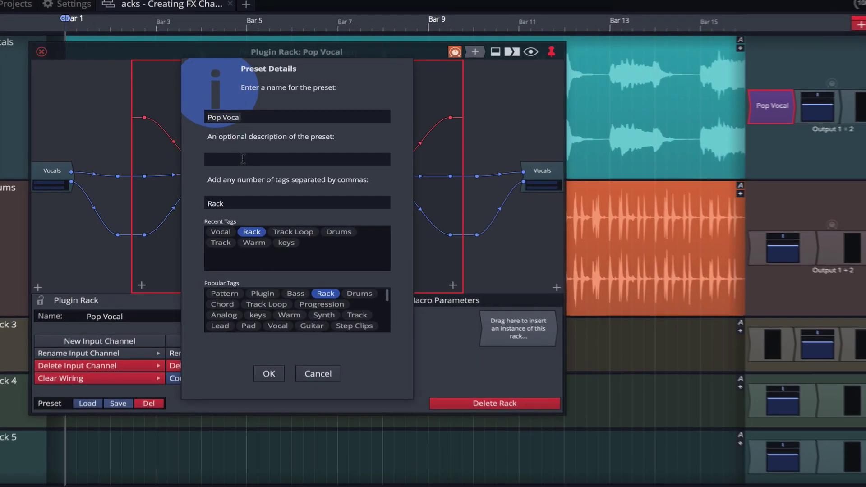
text(Nice Pop Vocal)
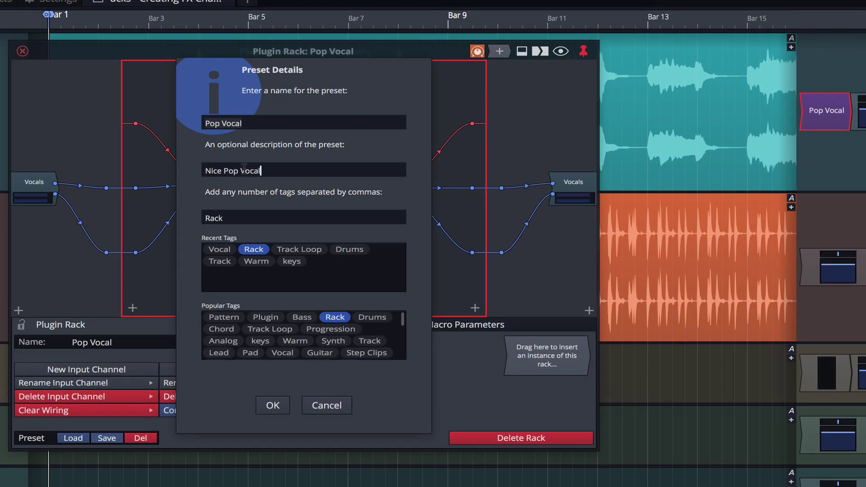
click(282, 353)
click(273, 405)
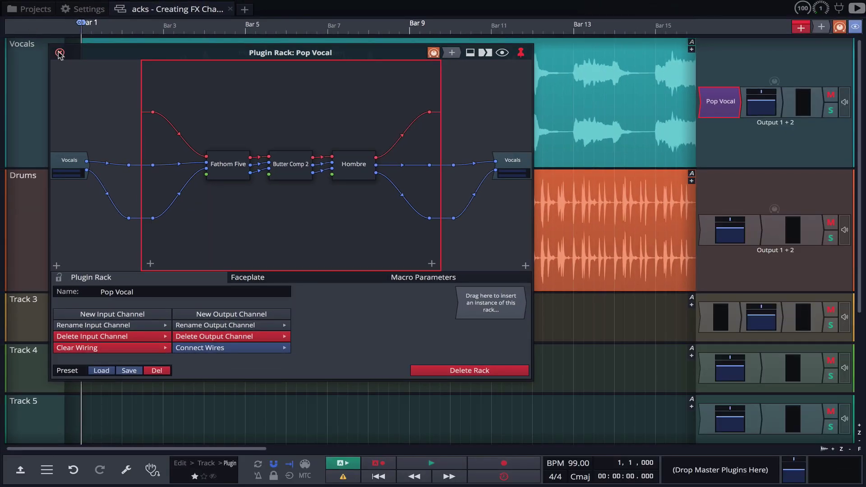
click(29, 51)
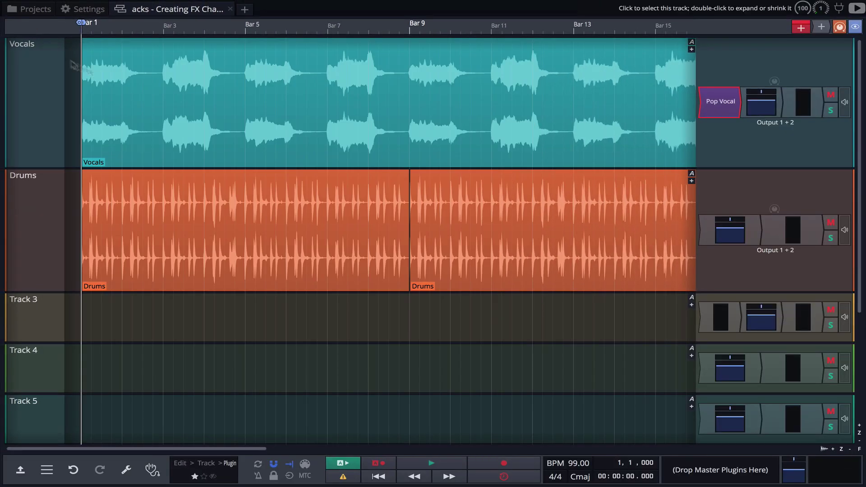
drag(801, 27, 710, 228)
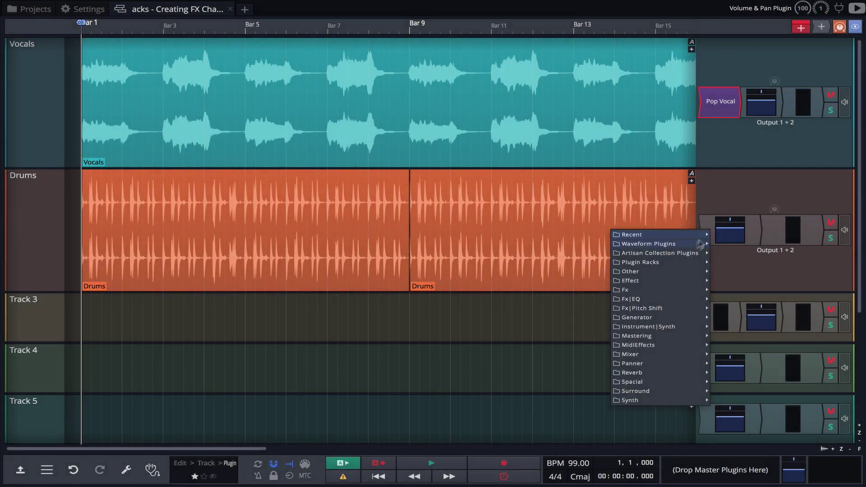
mouse_move(681, 262)
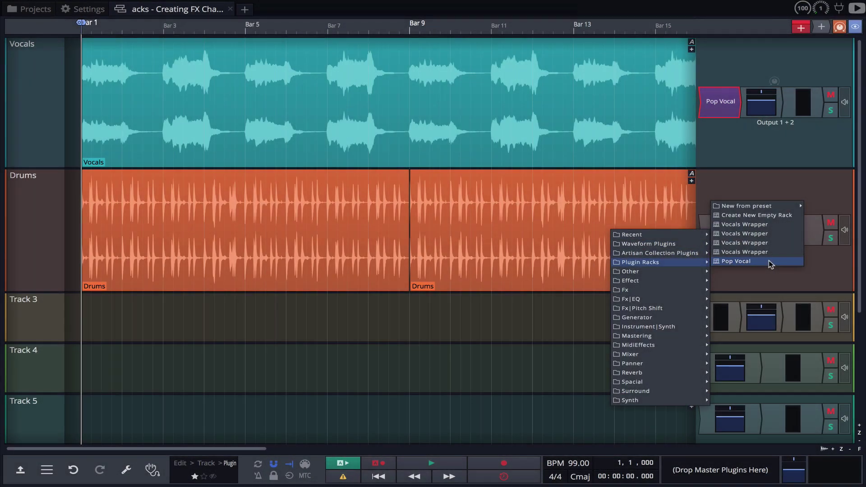
click(772, 280)
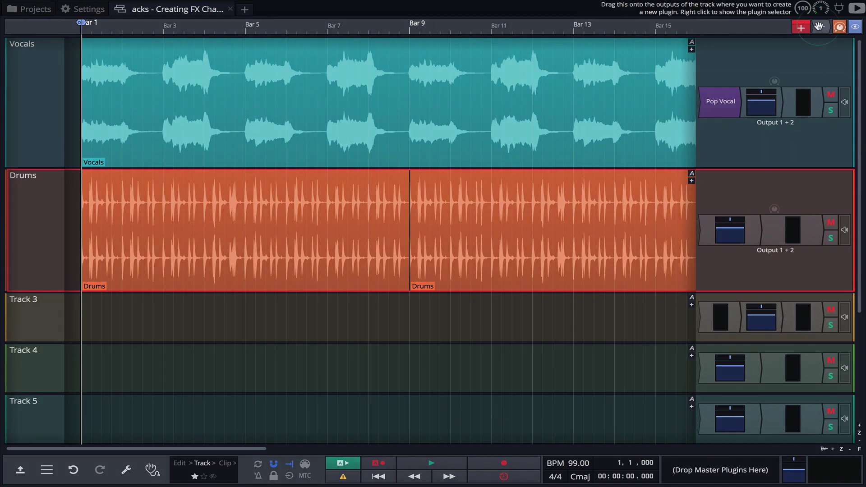
Step: Create an empty plugin rack named New Rack on the Drums track and open its editor
drag(822, 27, 701, 229)
mouse_move(670, 263)
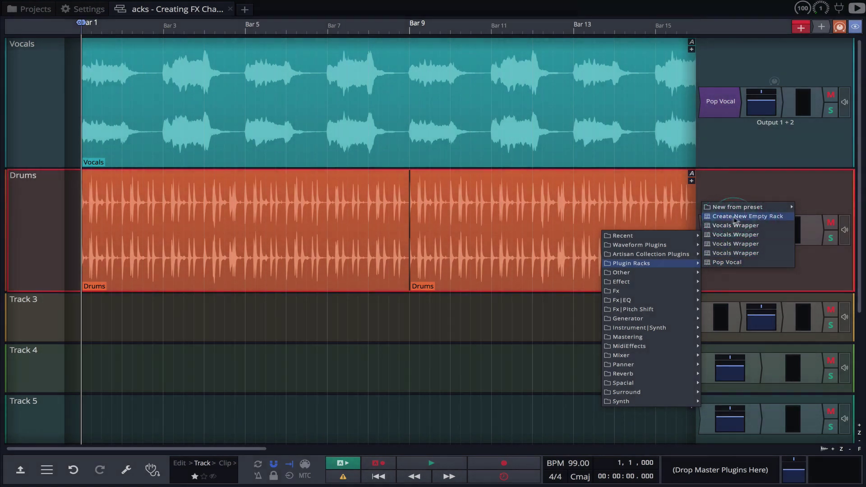
click(755, 219)
click(730, 222)
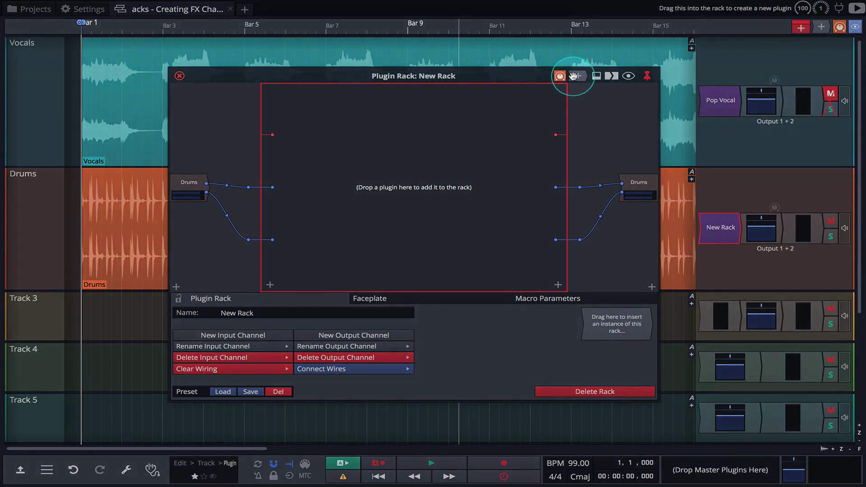
Step: Browse the rack's Waveform Plugins list, dismissing it twice before bringing it up again
drag(578, 75, 460, 162)
mouse_move(412, 175)
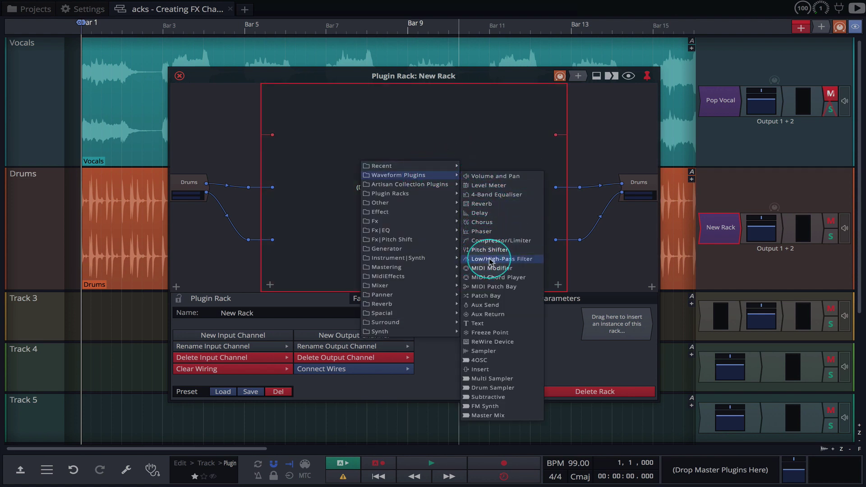
click(611, 151)
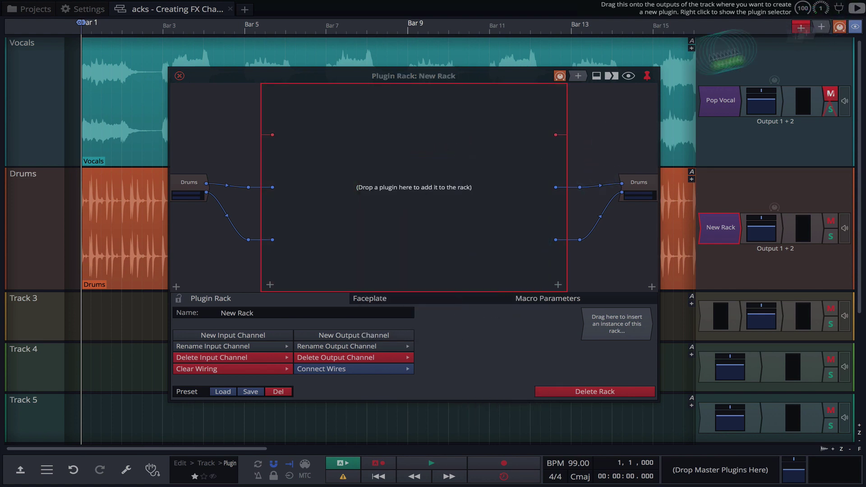
drag(821, 27, 370, 182)
mouse_move(398, 195)
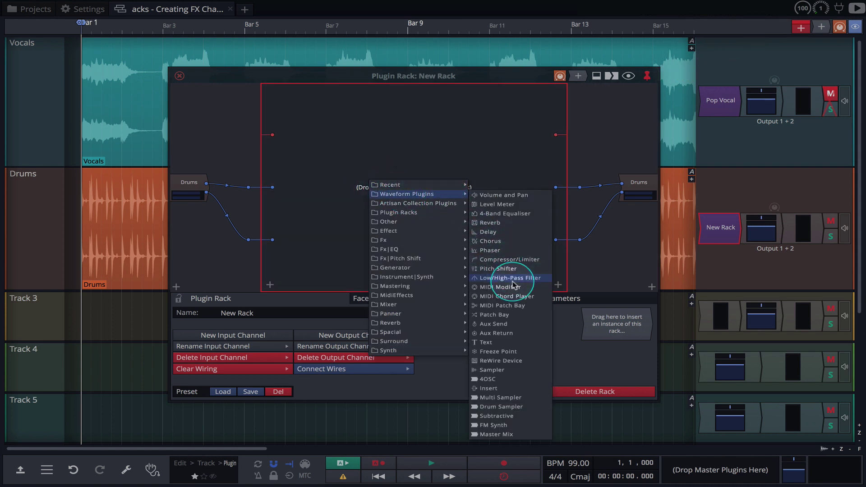
click(594, 155)
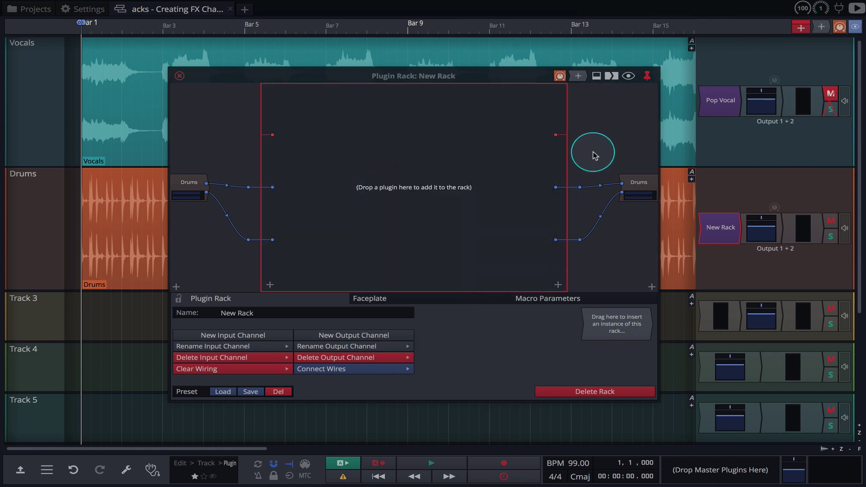
drag(97, 199, 126, 199)
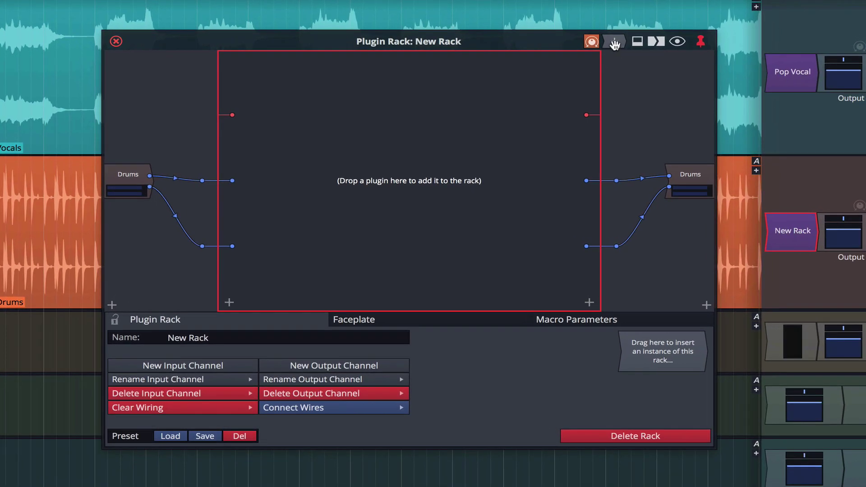
drag(582, 72, 397, 158)
Step: Add an unwired Low/High-Pass Filter to the rack, placed near the Drums input
mouse_move(421, 179)
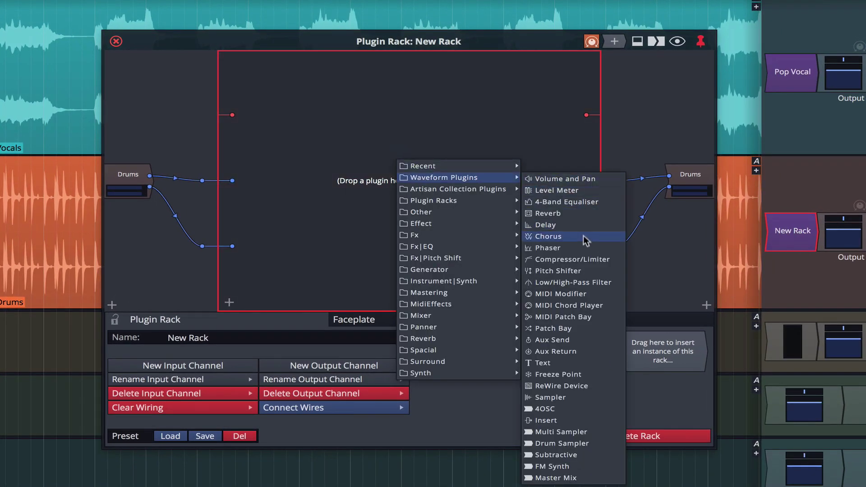
click(574, 282)
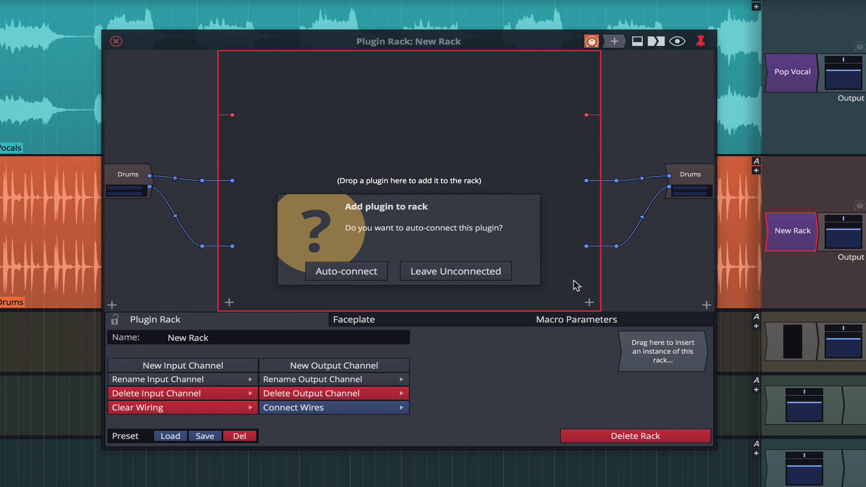
click(462, 273)
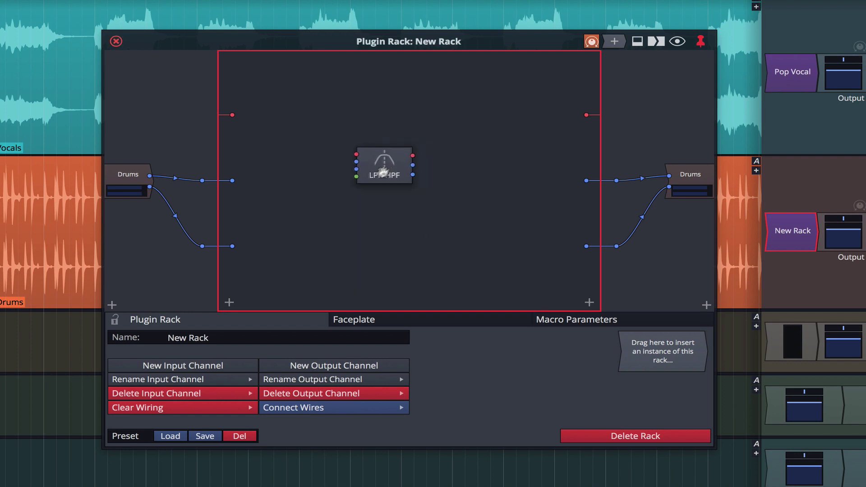
drag(380, 174, 302, 206)
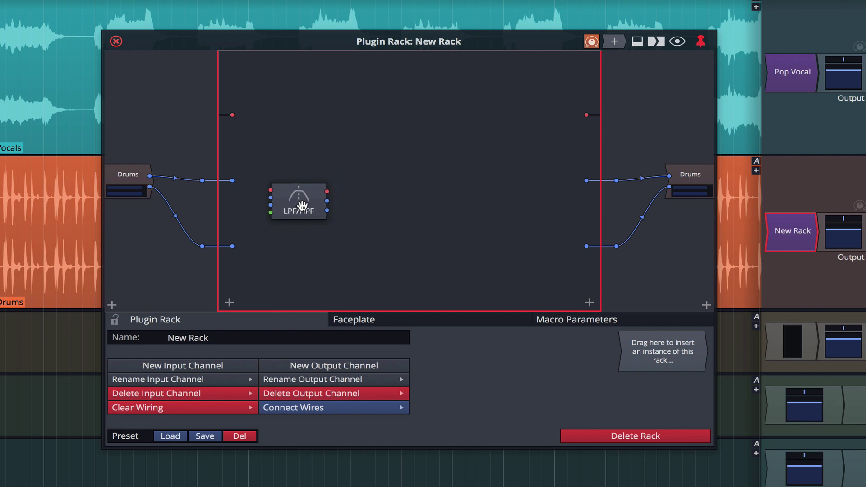
Step: Set the LPF/HPF to High Pass mode at 40 Hz
double_click(298, 204)
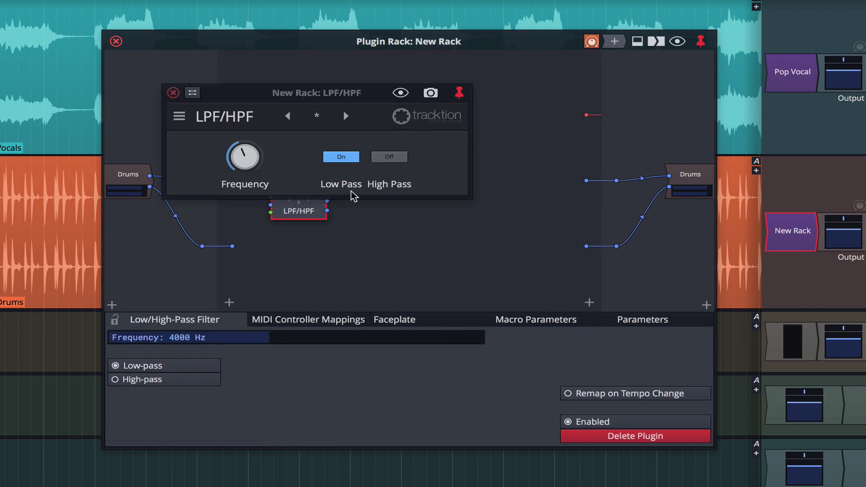
click(390, 158)
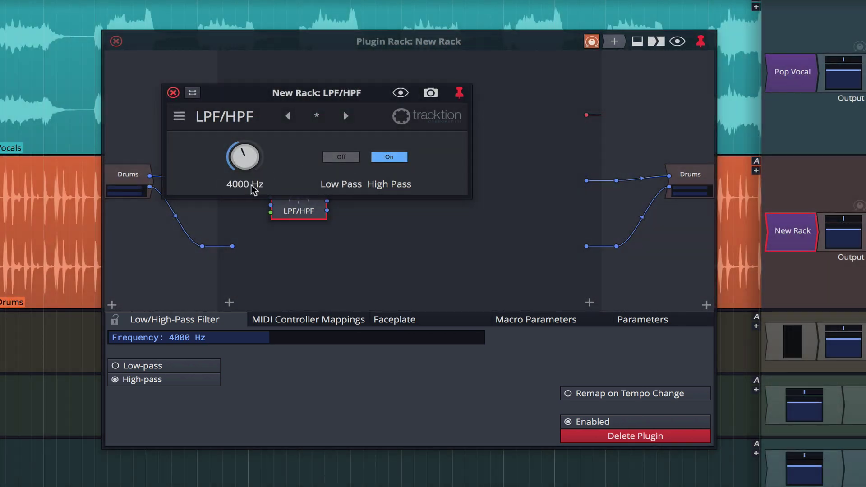
click(233, 185)
text(40)
key(Return)
Step: Add a #TCompressor to the rack beside the LPF/HPF filter
click(173, 92)
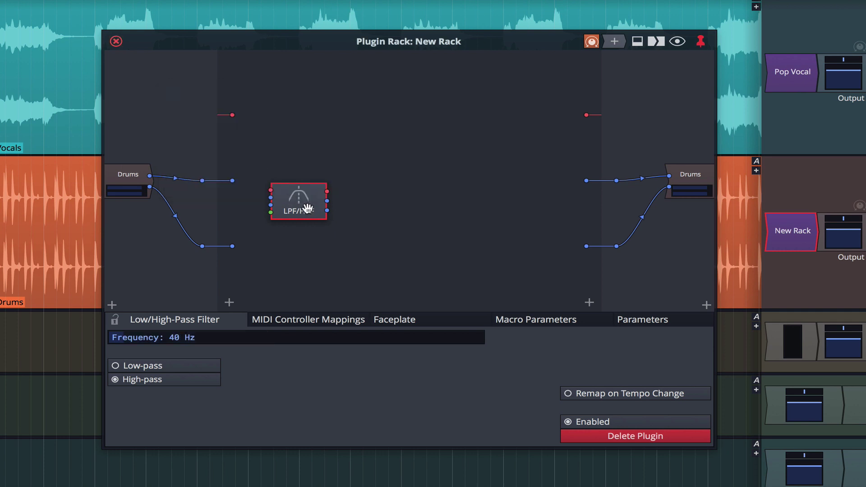
drag(304, 206, 293, 208)
drag(615, 41, 389, 207)
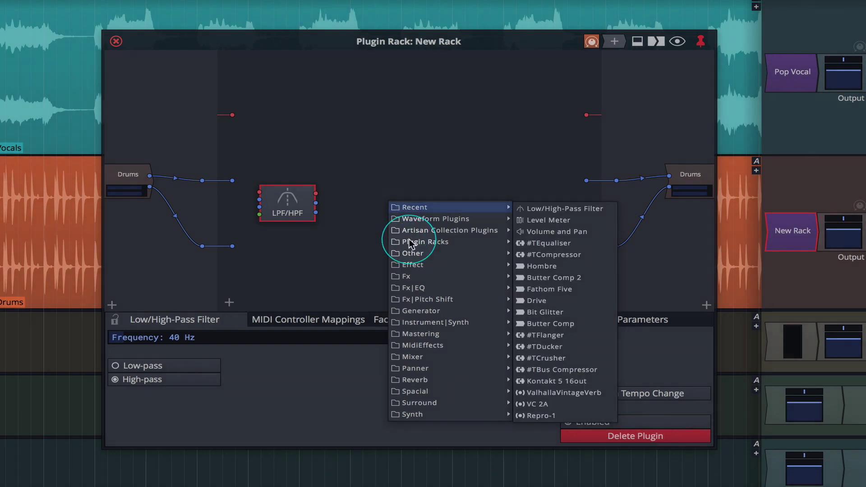
mouse_move(414, 266)
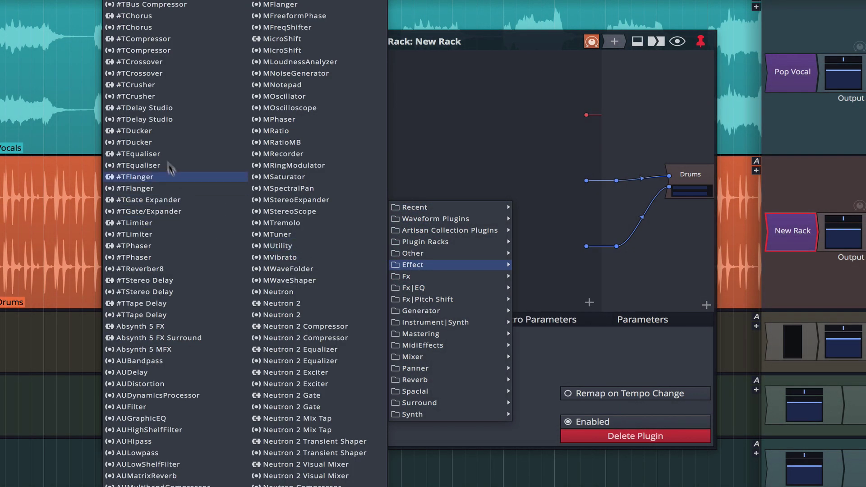
click(161, 39)
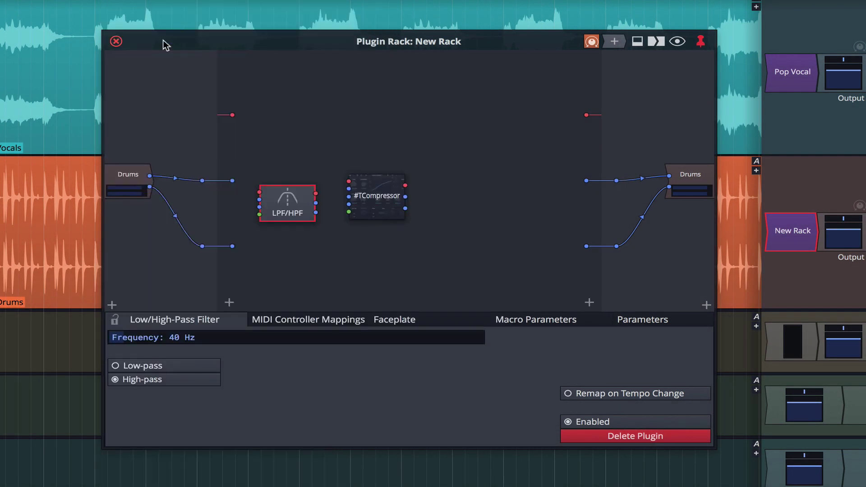
drag(385, 200, 373, 197)
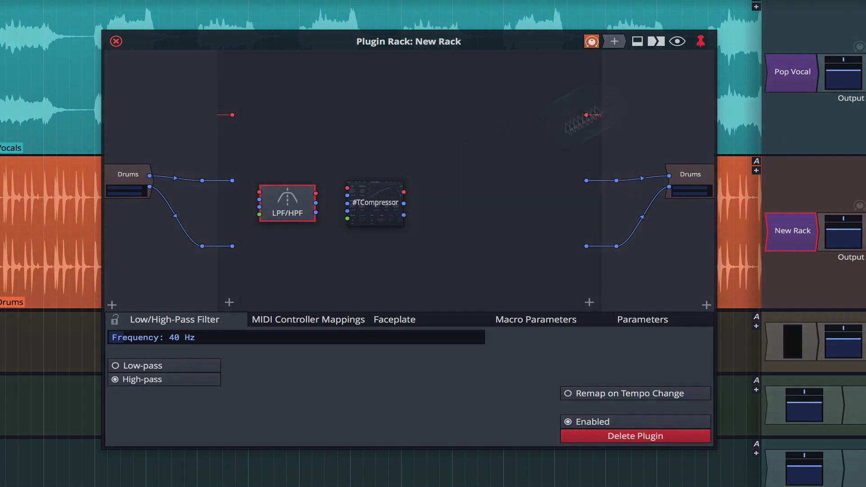
Step: Add a #TEqualiser to the rack next to the compressor
drag(614, 41, 461, 201)
mouse_move(405, 248)
mouse_move(392, 263)
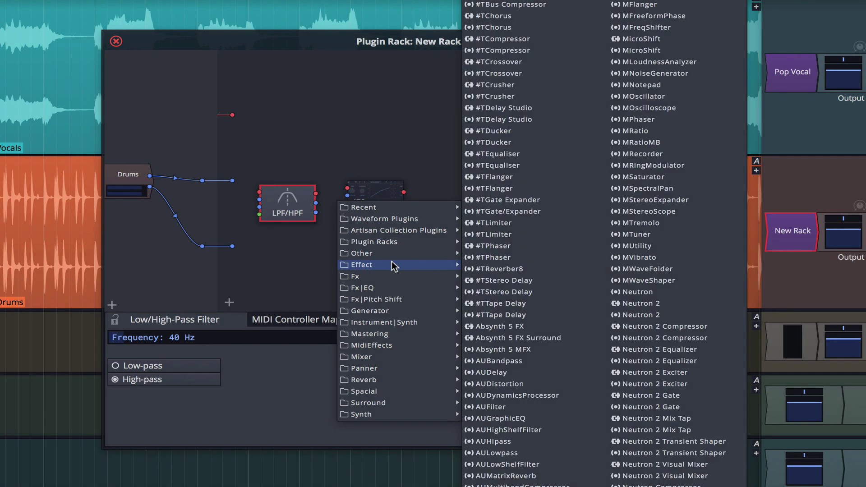
click(547, 154)
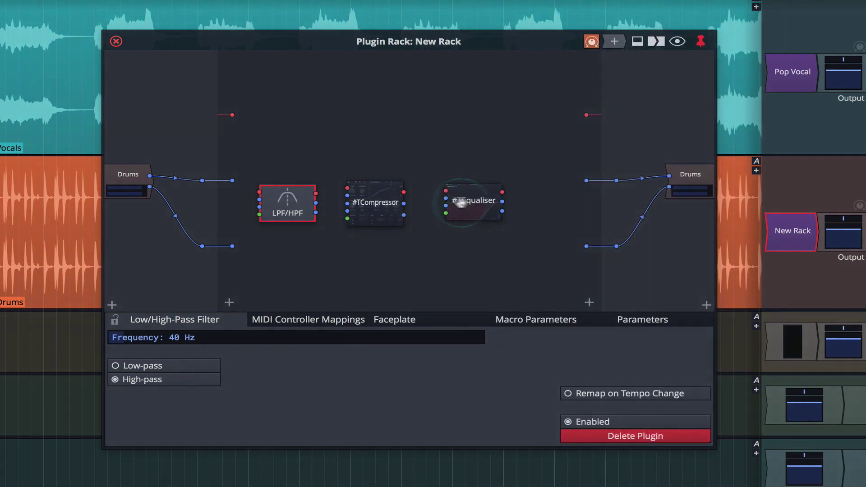
Step: Cable both channels in series: input → LPF/HPF → #TCompressor → #TEqualiser → output
drag(232, 180, 259, 198)
drag(316, 203, 347, 196)
drag(404, 204, 446, 199)
drag(502, 202, 586, 181)
drag(232, 247, 260, 207)
drag(316, 212, 347, 204)
drag(404, 216, 446, 206)
drag(502, 211, 557, 240)
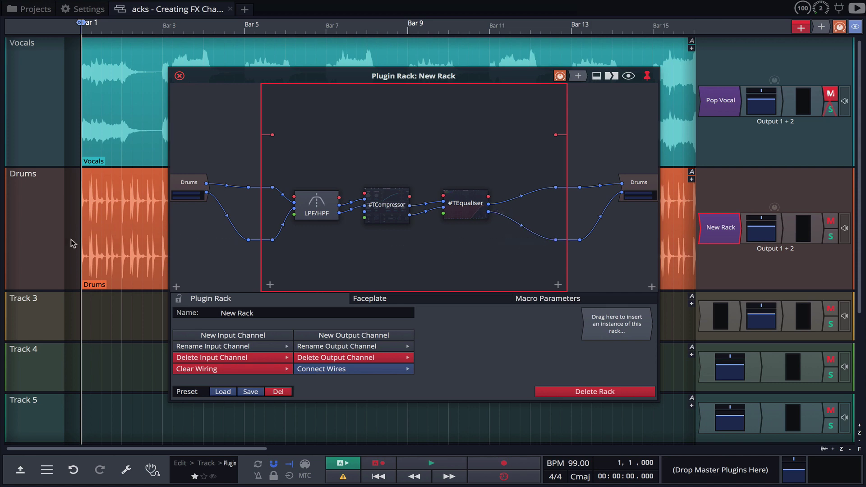
Step: With playback running, set #TCompressor to −20.72 dB threshold, ~54 ms attack, ~495 ms release, +6.6 dB make-up
key(space)
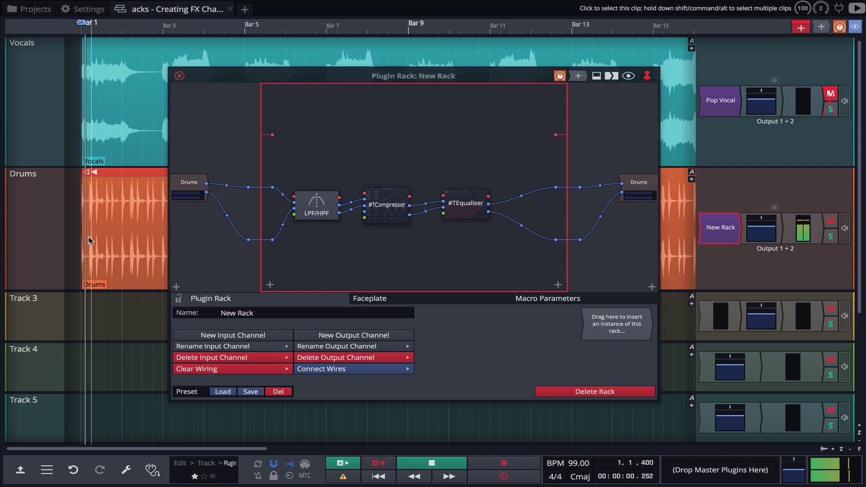
double_click(387, 205)
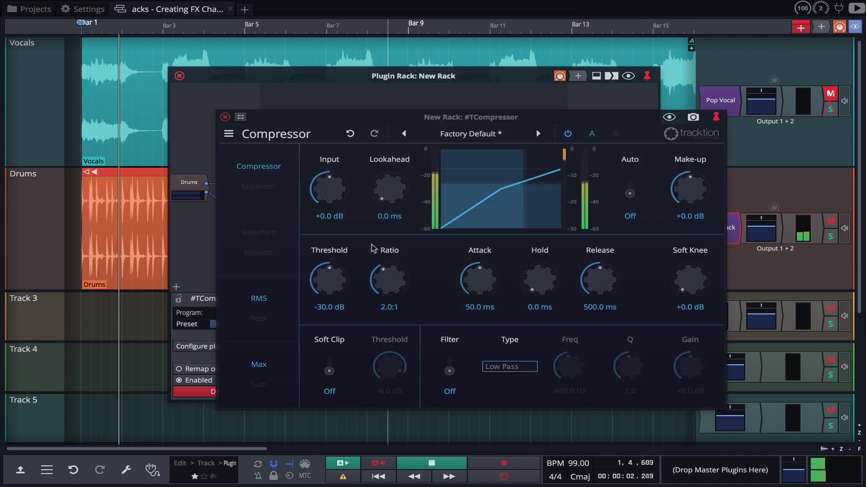
drag(324, 273, 341, 257)
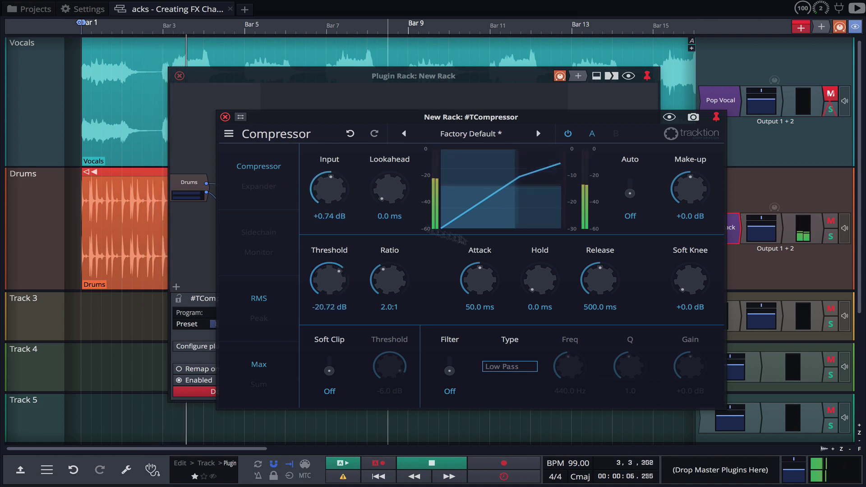
scroll(480, 266, up, 1)
scroll(599, 275, down, 1)
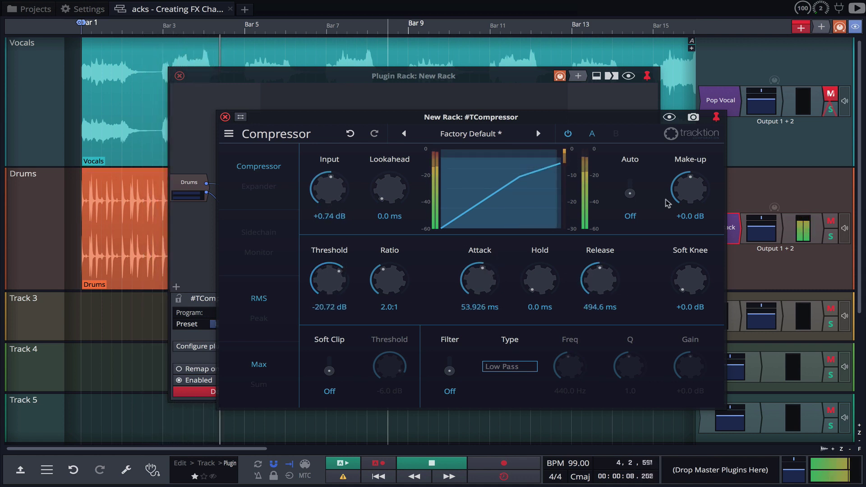
drag(668, 203, 661, 187)
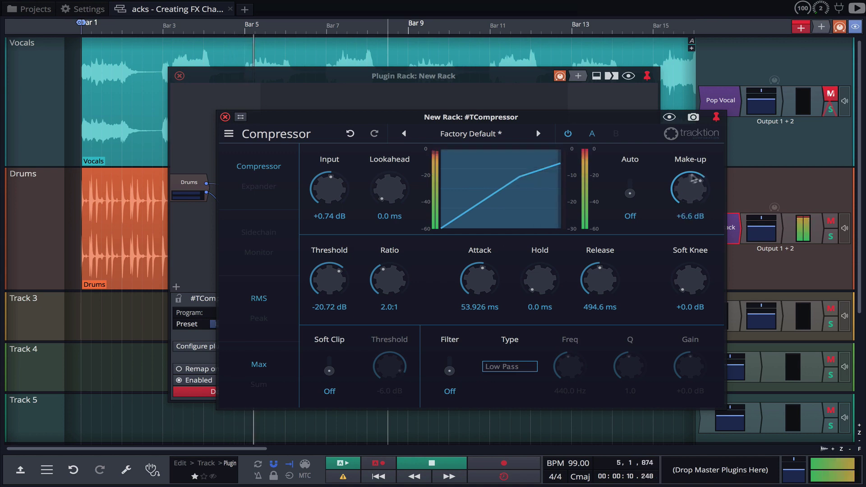
Step: Ease the compressor threshold to −23.16 dB and add a first EQ band near 200 Hz
scroll(328, 280, down, 2)
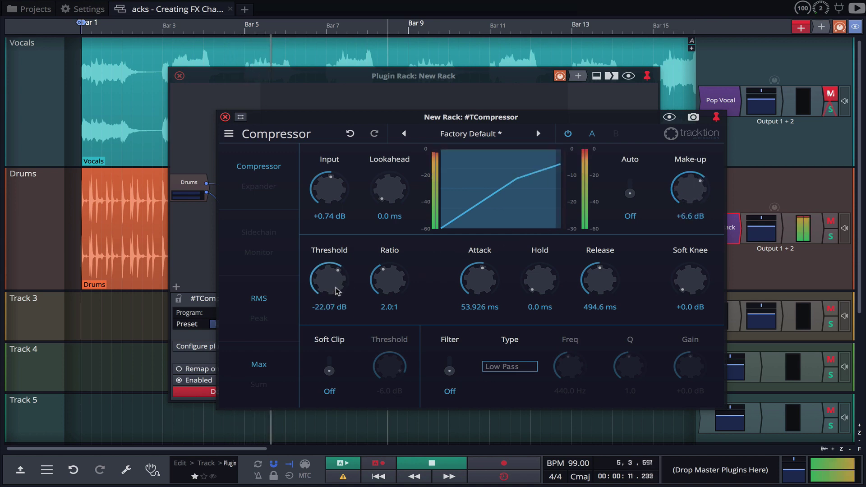
click(225, 117)
double_click(466, 204)
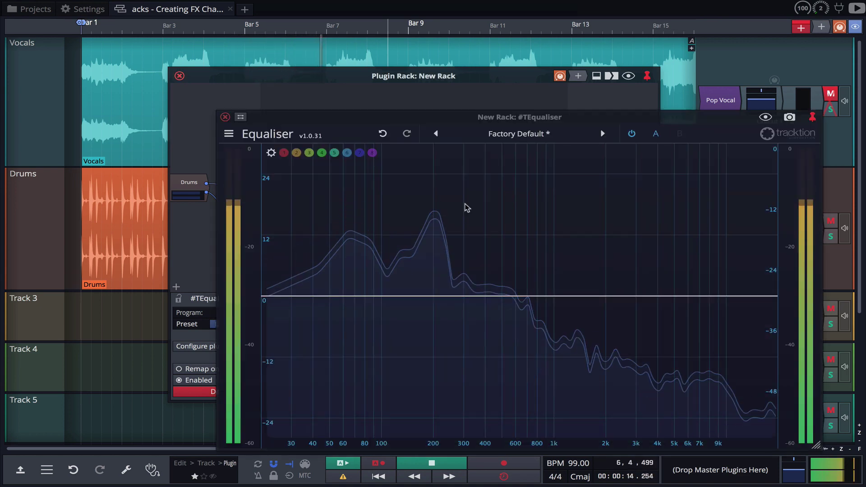
click(402, 296)
drag(401, 296, 434, 303)
Step: Make EQ band 2 a +3.39 dB High Shelf at about 6.7 kHz
click(695, 296)
drag(694, 296, 696, 291)
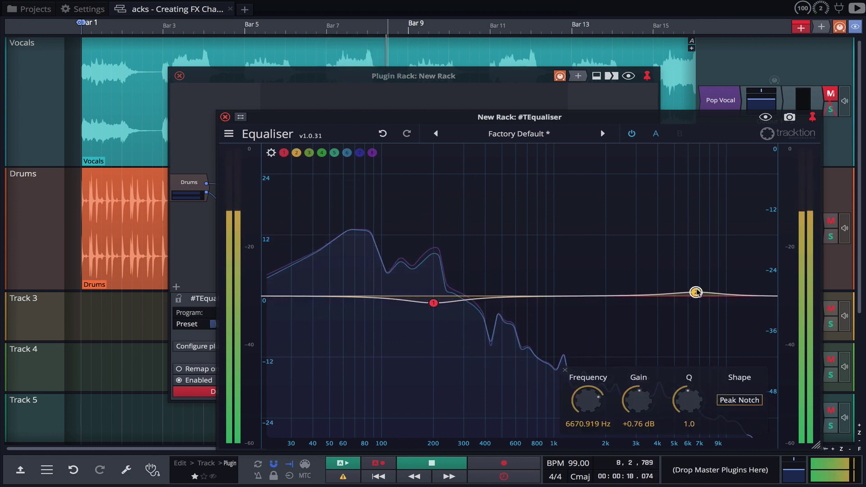
click(740, 400)
click(748, 378)
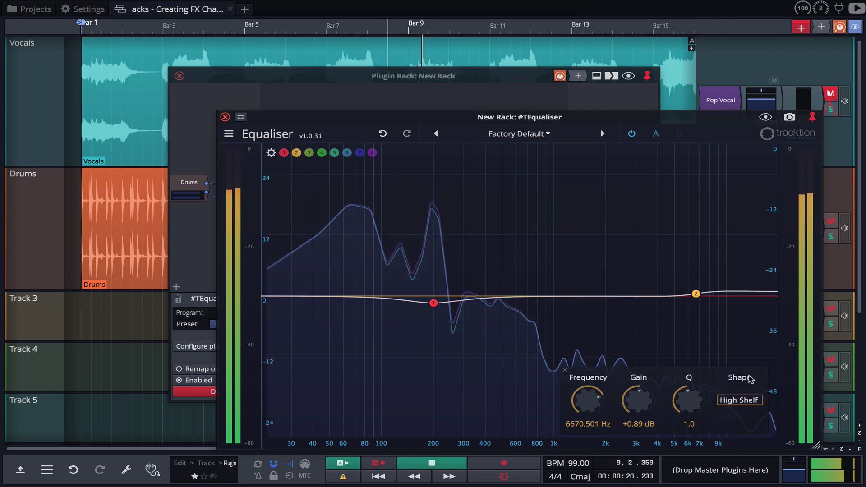
scroll(638, 399, up, 5)
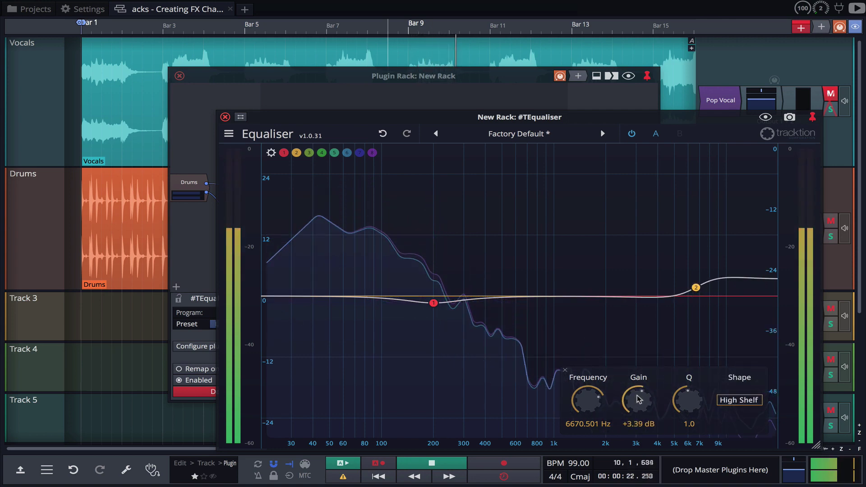
click(225, 117)
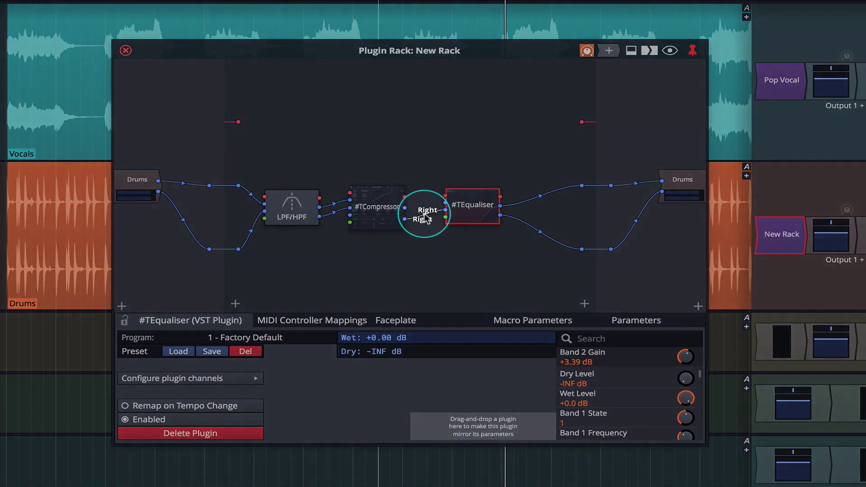
Step: Remove the #TCompressor-to-#TEqualiser wires and move the equaliser further right
click(432, 231)
drag(477, 207, 545, 207)
drag(383, 207, 375, 208)
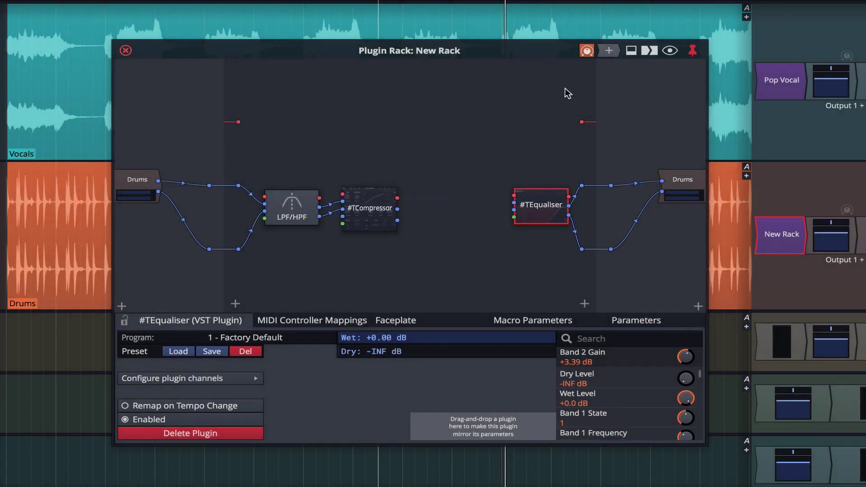
Step: Add a new built-in Waveform plugin node to the rack above the compressor and equaliser
click(610, 54)
click(439, 110)
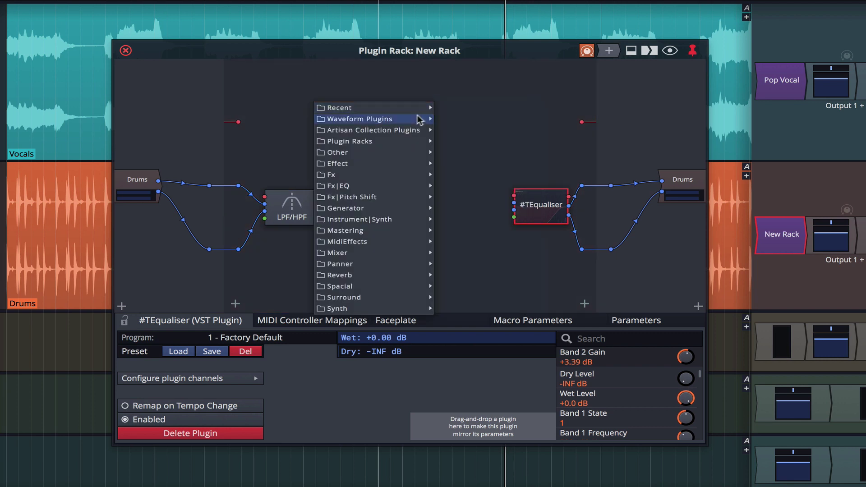
click(454, 120)
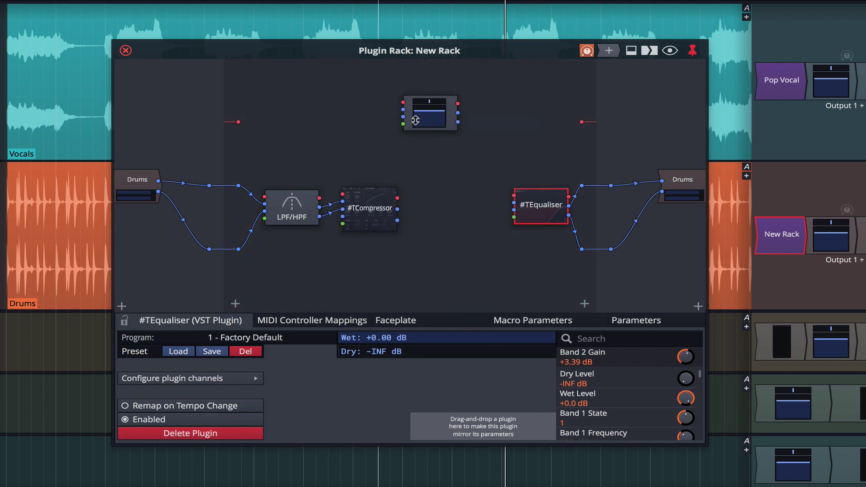
drag(415, 119, 406, 148)
drag(609, 52, 481, 260)
Step: Place a new node below and wire #TCompressor through the top and bottom nodes into #TEqualiser
mouse_move(456, 277)
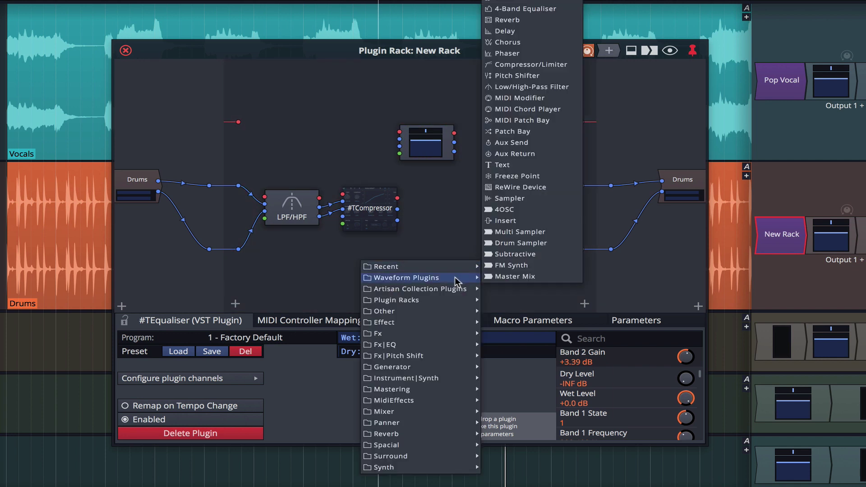
click(547, 6)
drag(480, 248, 489, 257)
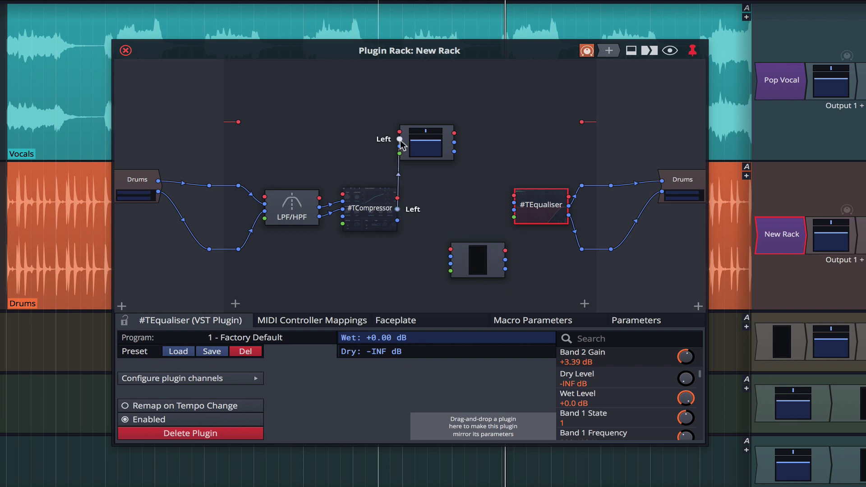
drag(400, 148, 399, 153)
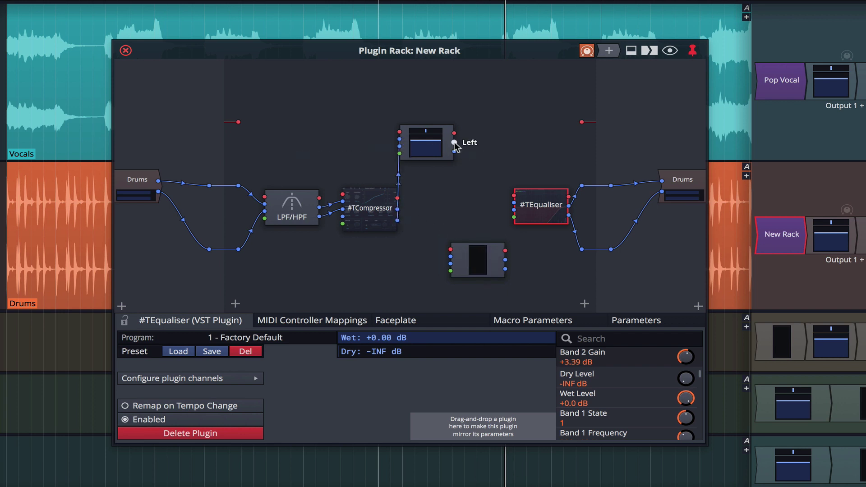
drag(455, 152, 451, 251)
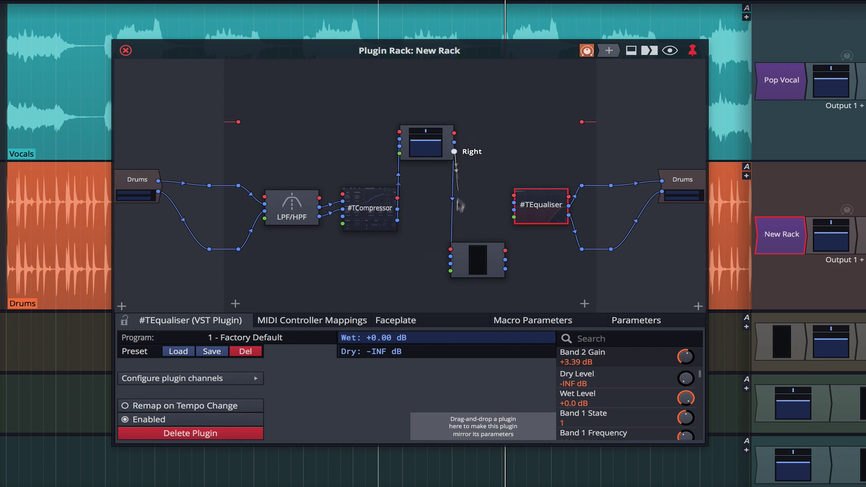
drag(457, 222, 450, 263)
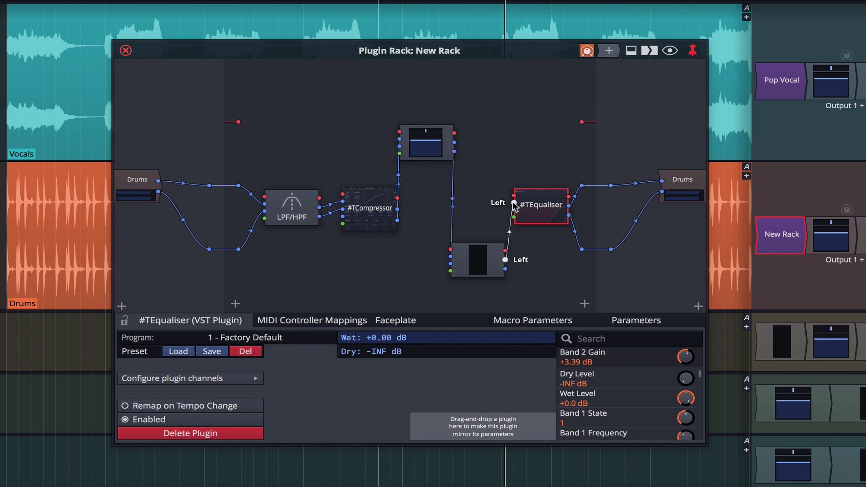
drag(505, 260, 515, 204)
Step: Play the drums, lower Volume & Pan to about -2.61 dB, check #TEqualiser, then select the rack
key(space)
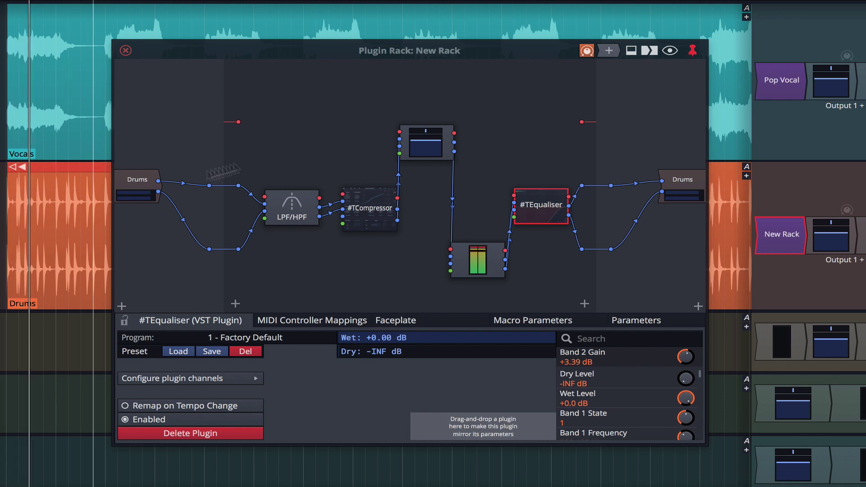
drag(415, 147, 415, 154)
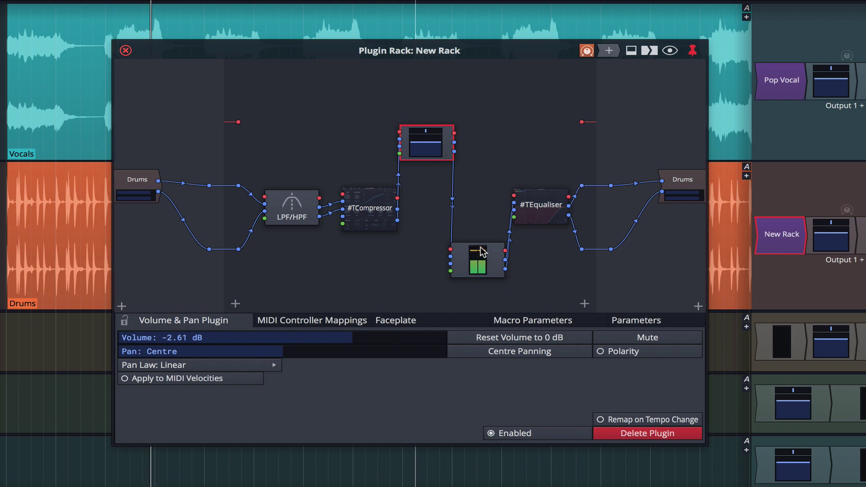
double_click(537, 211)
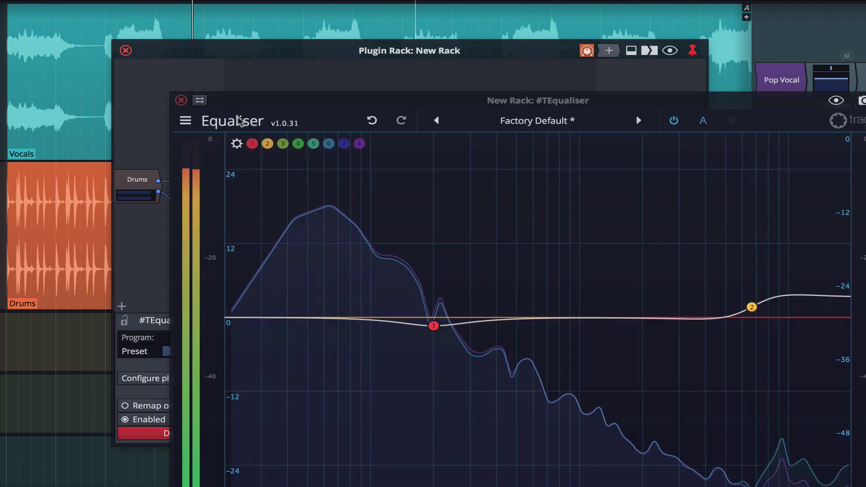
click(181, 100)
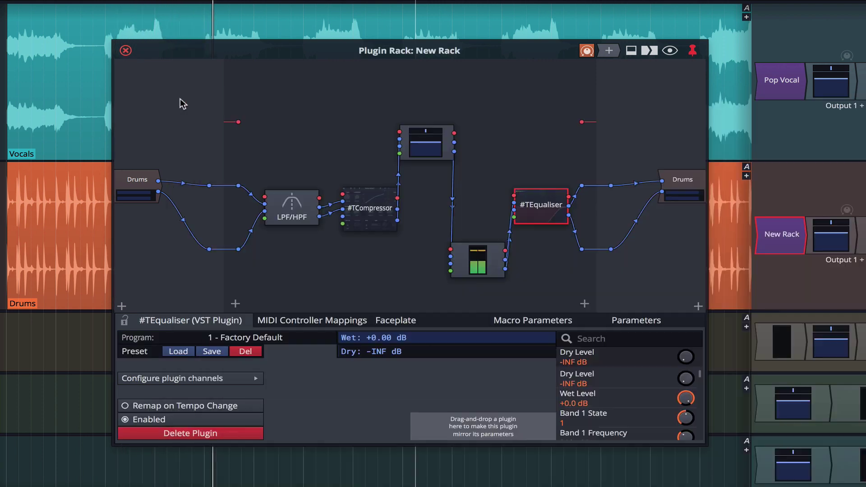
click(330, 144)
Step: Rename the rack 'Big Drums' and save it as a new preset with the Drums tag added
key(ctrl+a)
text(Bi)
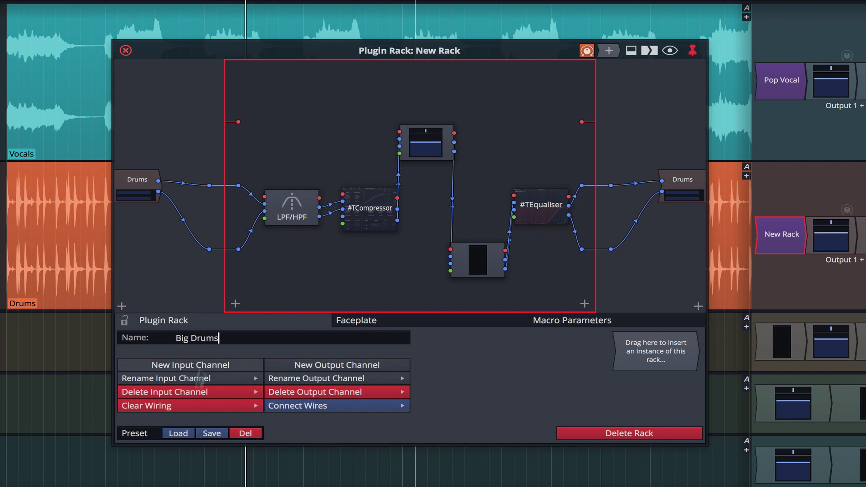
click(205, 434)
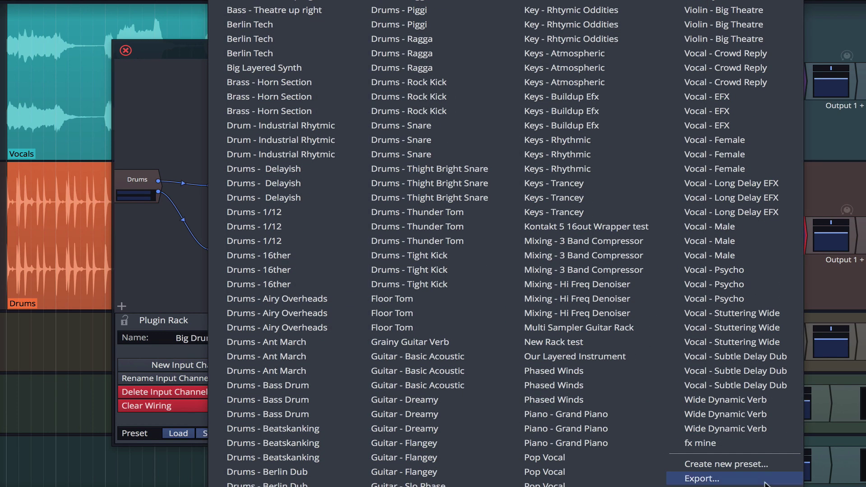
click(750, 463)
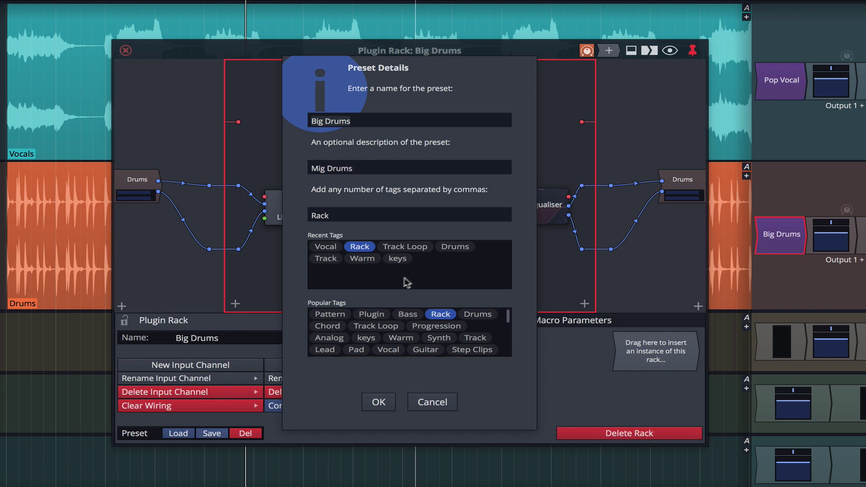
click(478, 314)
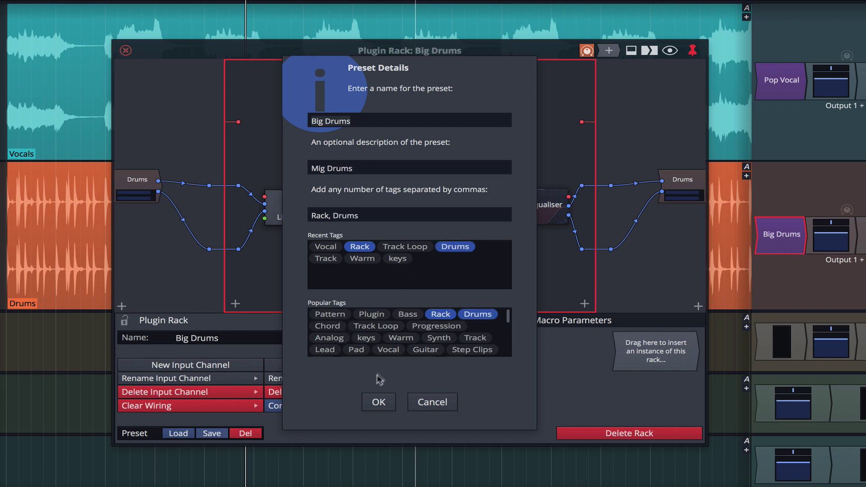
click(379, 402)
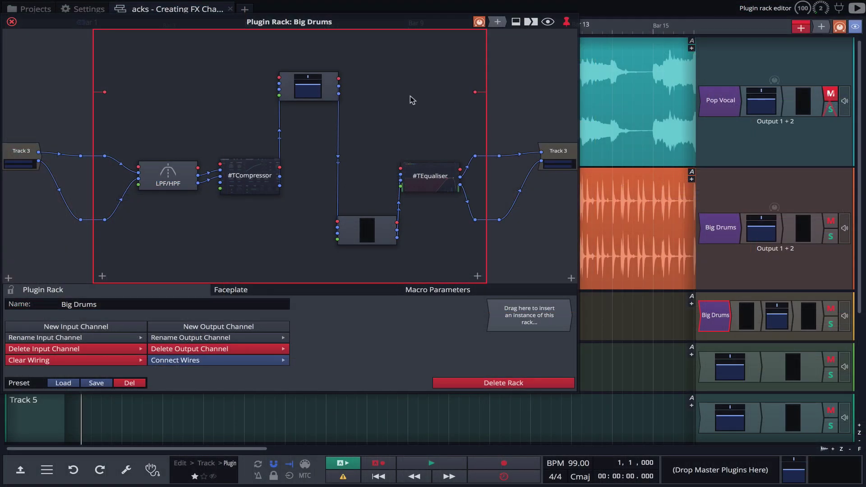
Step: Show the Big Drums rack in the Stack editor and load Factory > Compressor onto #TCompressor
click(548, 22)
click(550, 36)
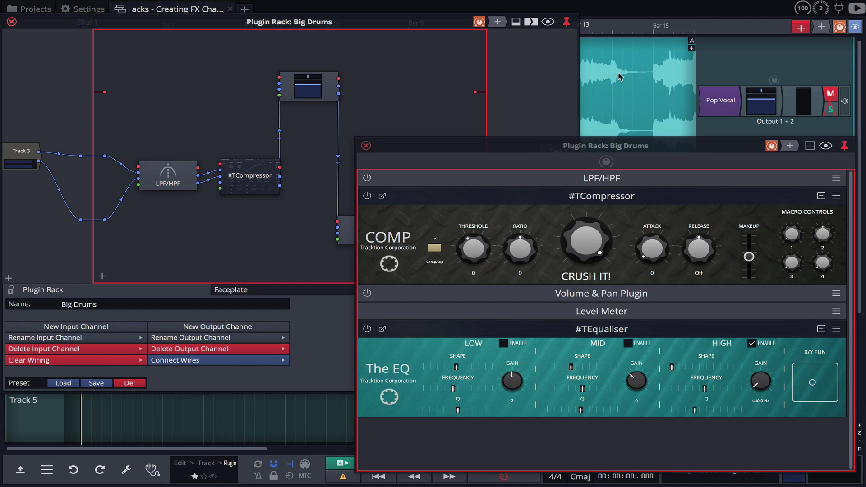
click(836, 198)
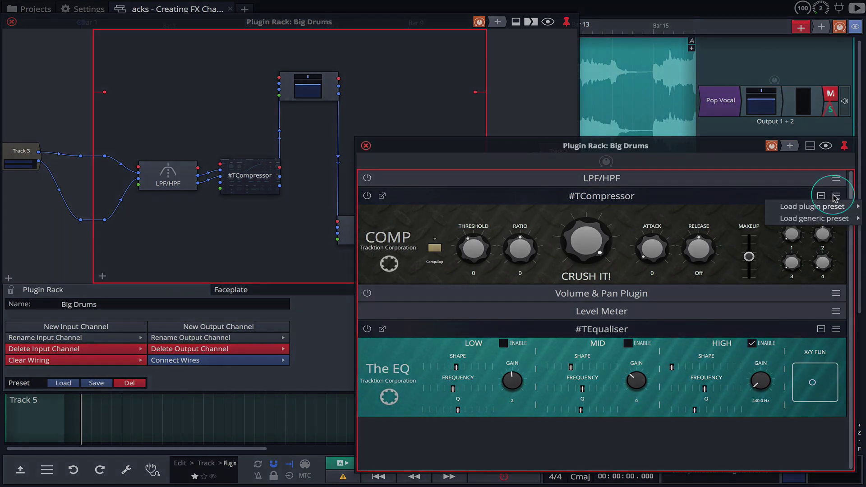
mouse_move(822, 218)
mouse_move(747, 221)
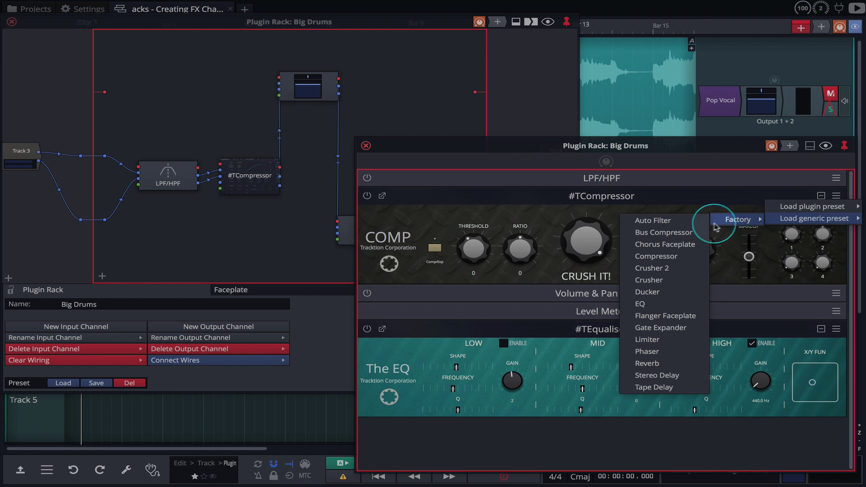
click(657, 256)
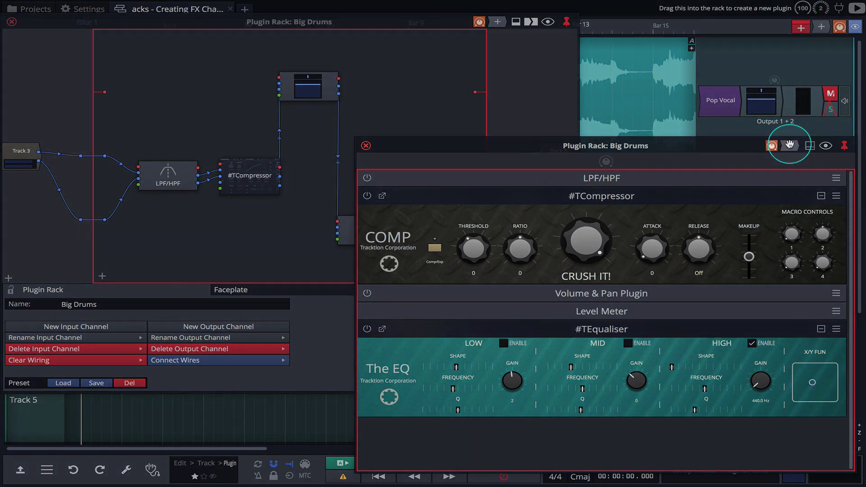
Step: Insert a #TFlanger into the rack after #TEqualiser and move its node above the chain
drag(790, 145, 548, 431)
mouse_move(499, 306)
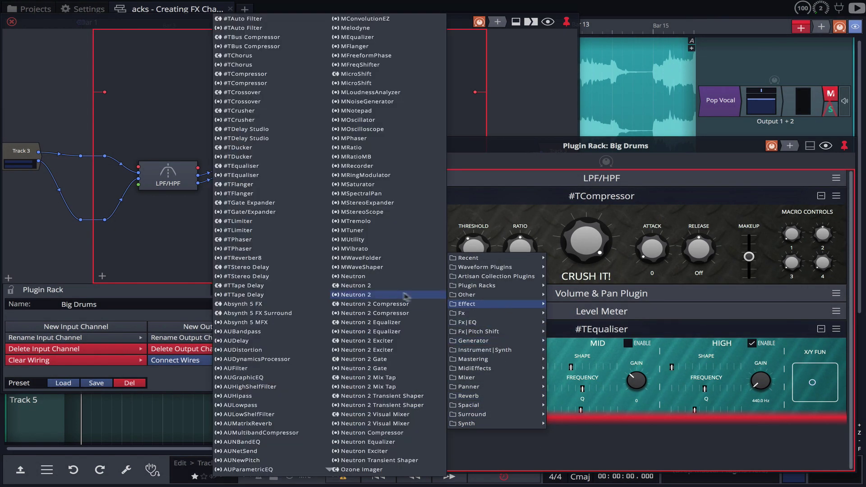
click(250, 186)
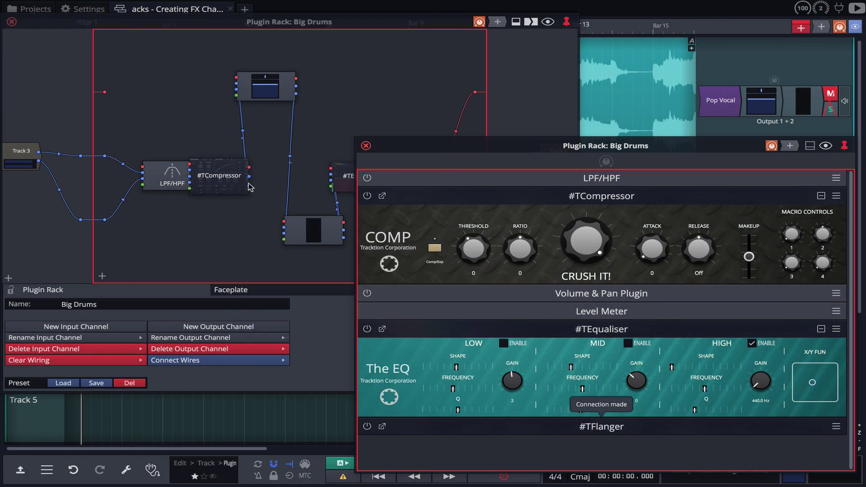
click(368, 29)
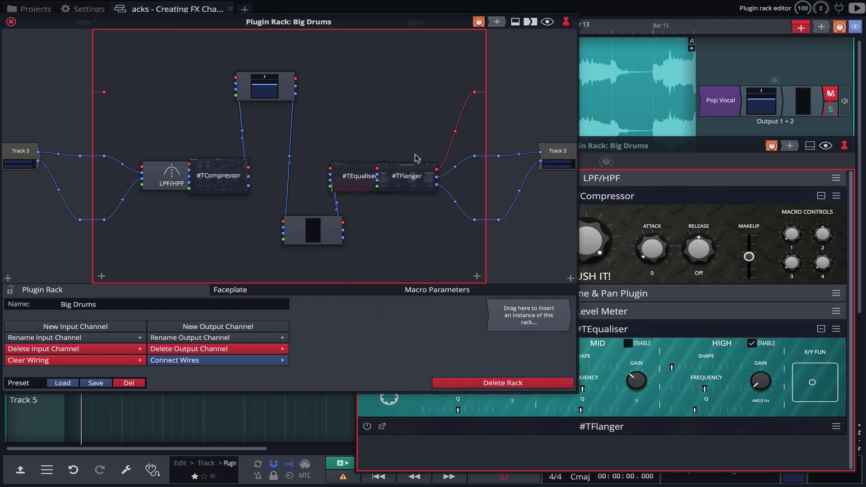
drag(413, 174, 434, 107)
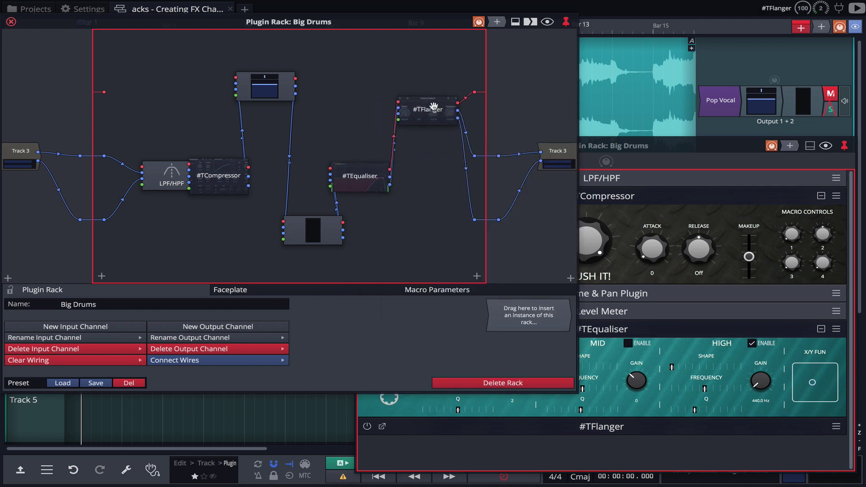
click(604, 149)
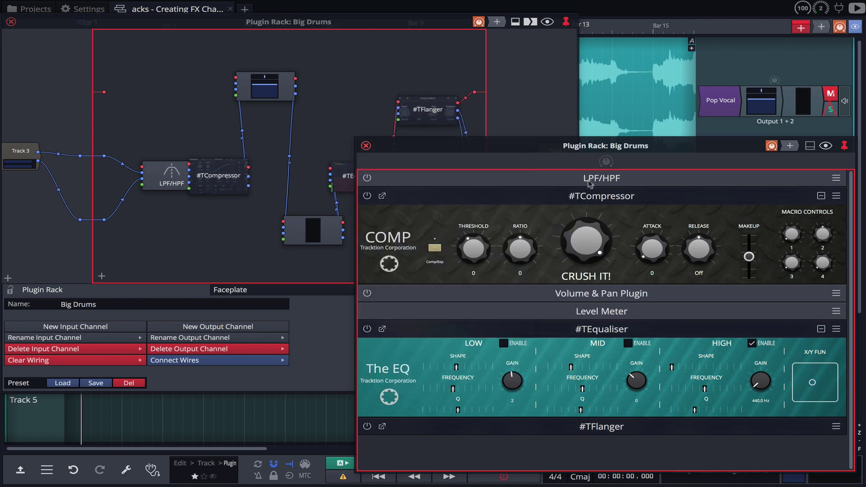
Step: Check #TCompressor's editor, then move #TCompressor below Volume & Pan in the stack
double_click(582, 197)
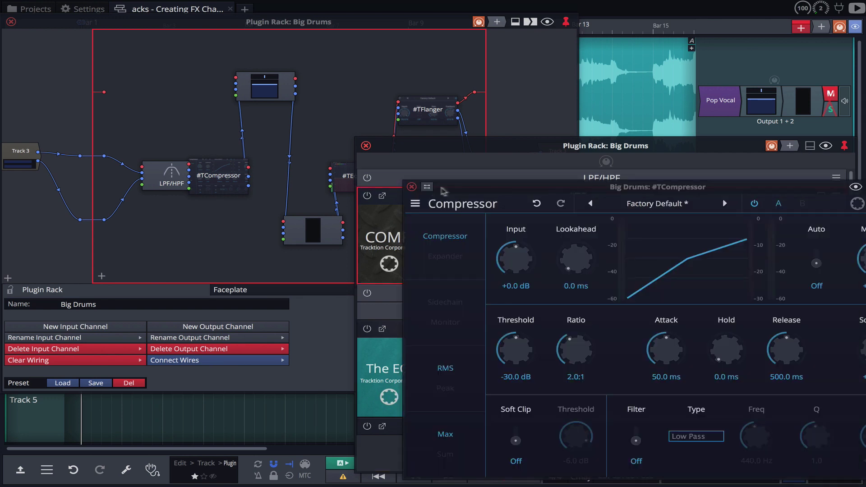
click(412, 187)
drag(431, 195, 487, 174)
Step: Rearrange the LPF/HPF, #TCompressor and #TFlanger nodes in the graph, then close the stack view
click(392, 24)
drag(219, 177, 205, 131)
drag(298, 155, 313, 155)
drag(408, 110, 428, 91)
click(586, 145)
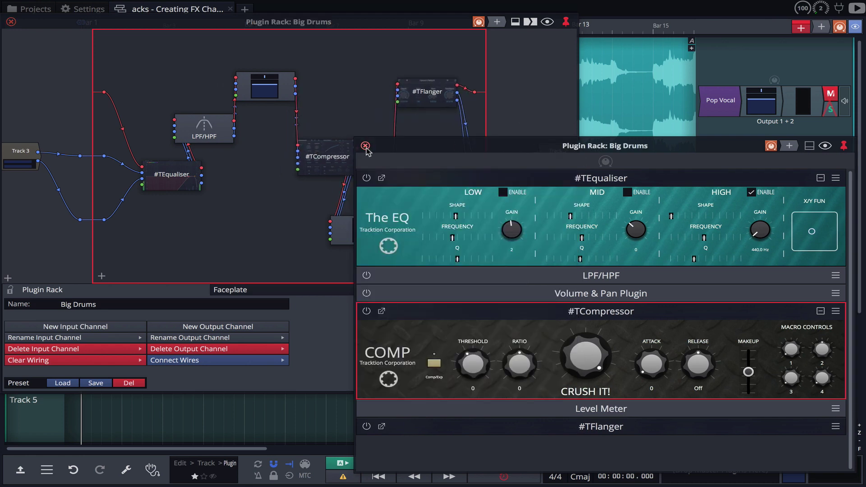
click(365, 146)
click(256, 292)
double_click(181, 183)
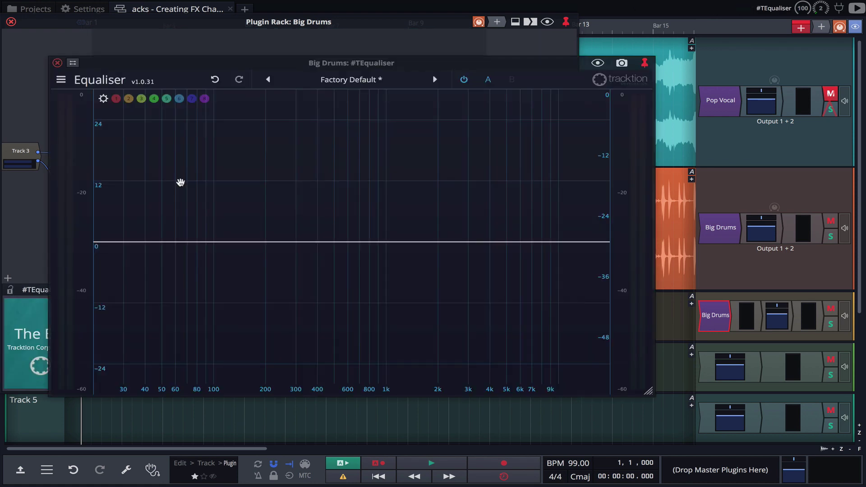
click(57, 63)
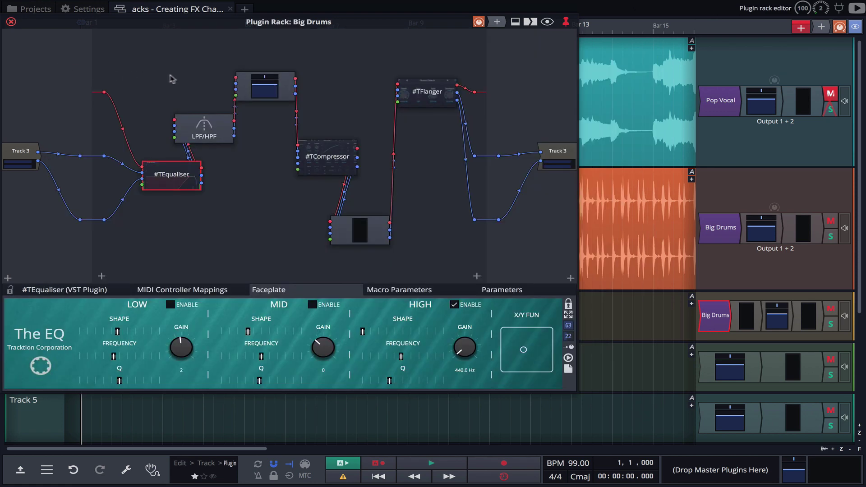
double_click(335, 151)
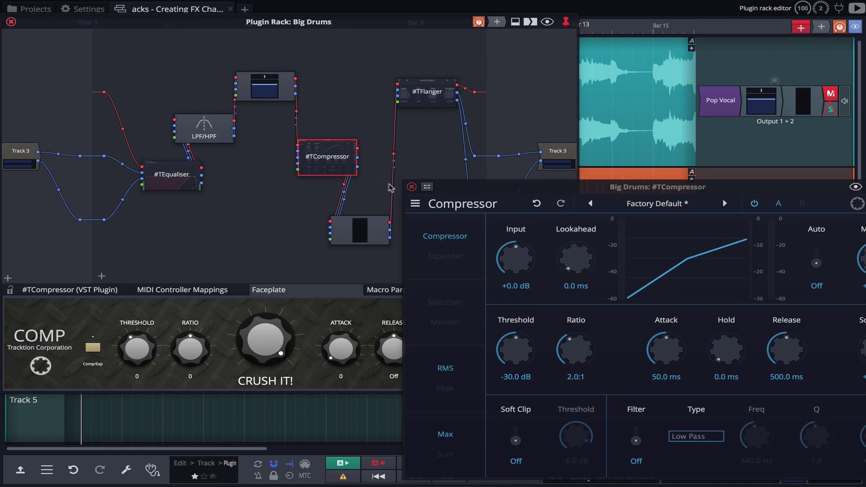
click(413, 190)
click(203, 251)
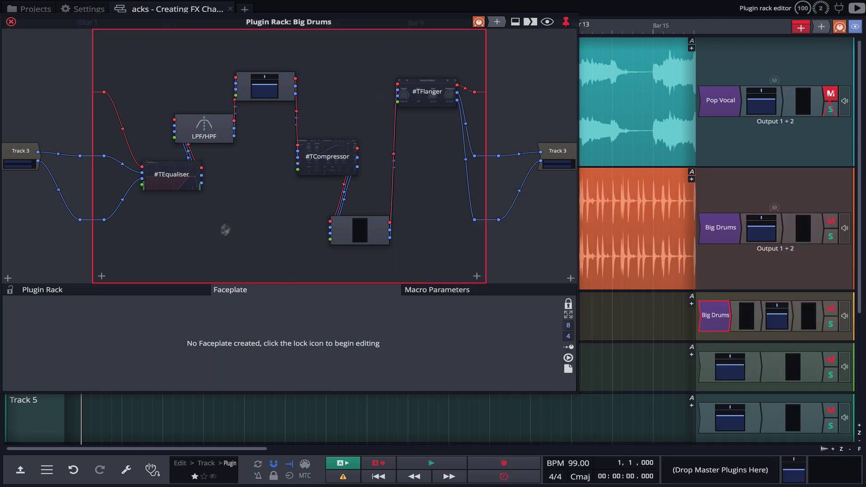
click(144, 291)
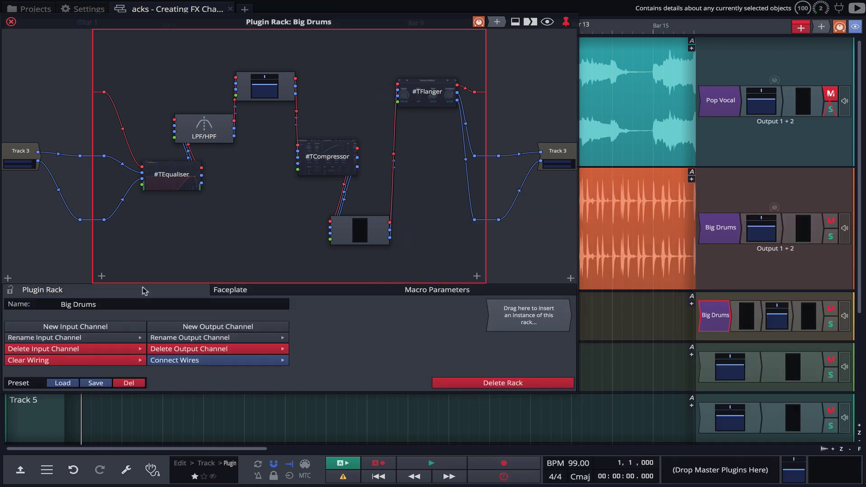